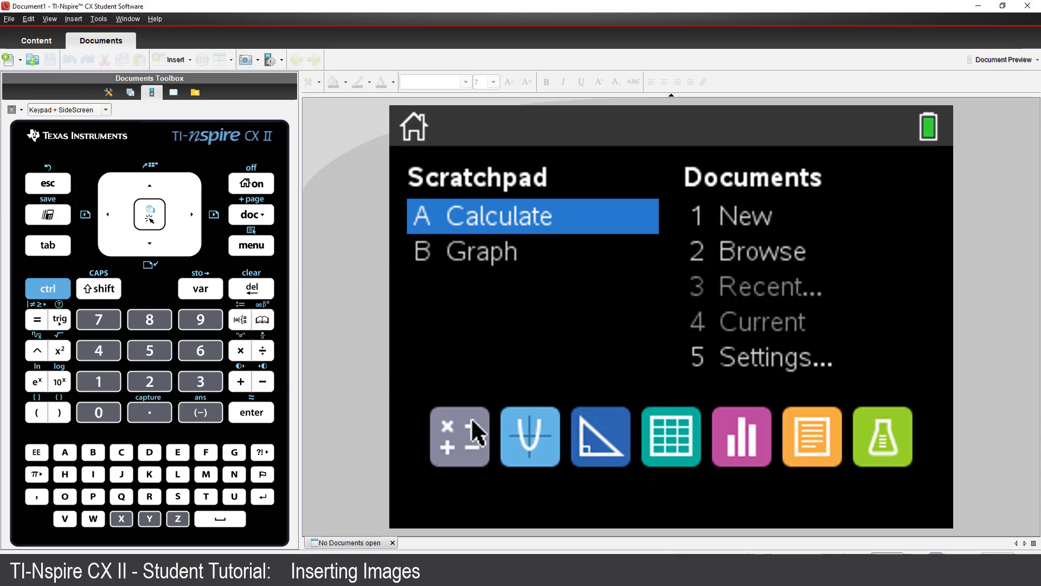
# Create a new document from the home screen with a Graphs page added.
pyautogui.click(107, 385)
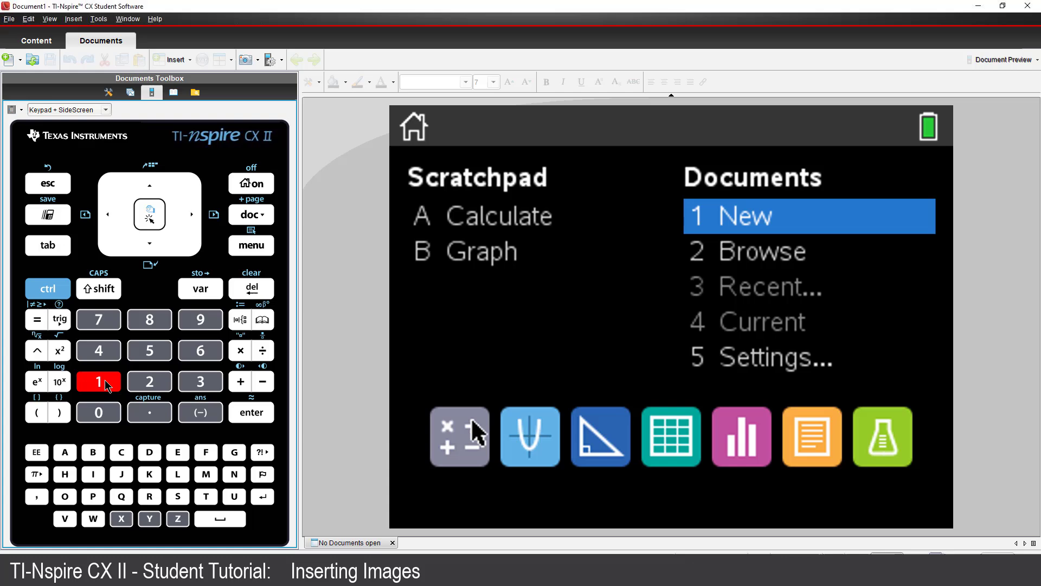
pyautogui.click(153, 383)
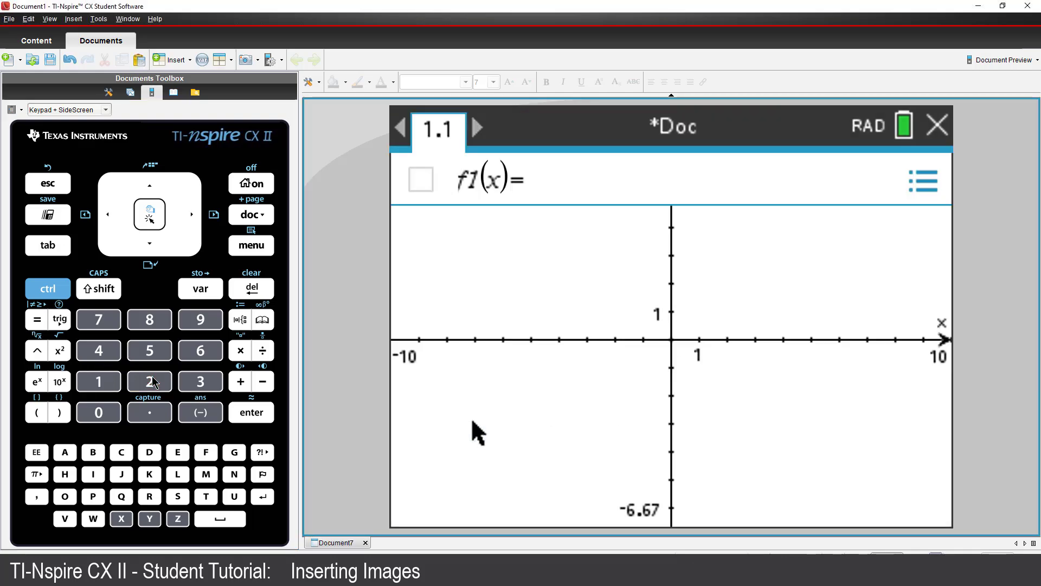
# Insert Sydney Harbour Bridge.jpg from Pictures as the Graphs page background image.
pyautogui.click(178, 60)
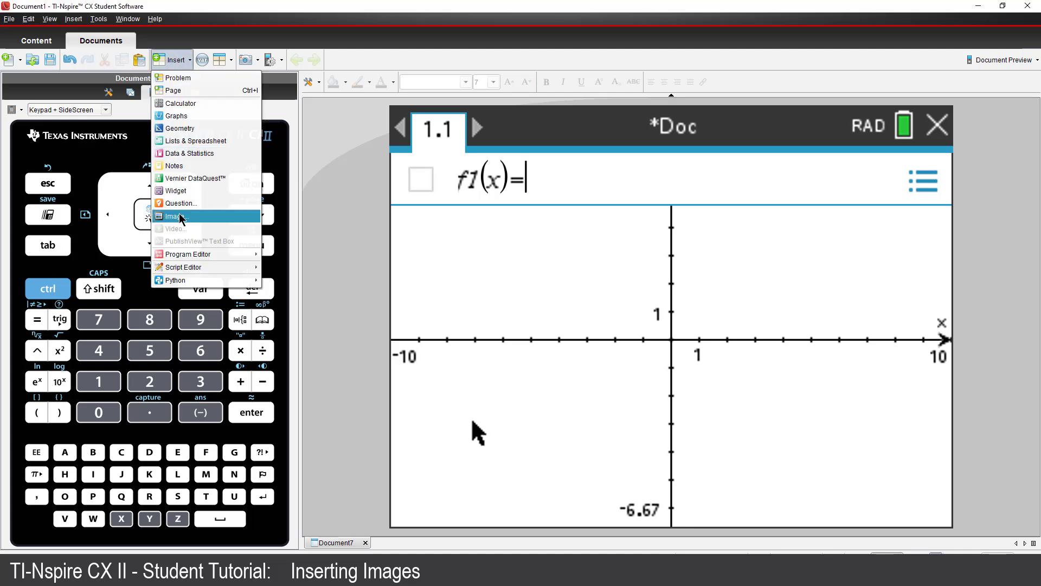
pyautogui.click(180, 217)
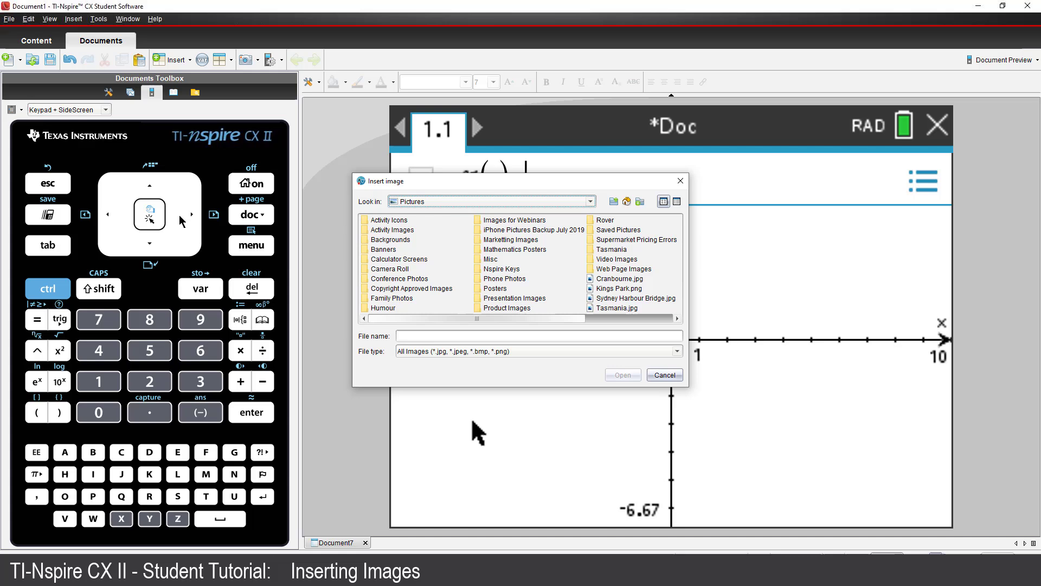
pyautogui.click(626, 298)
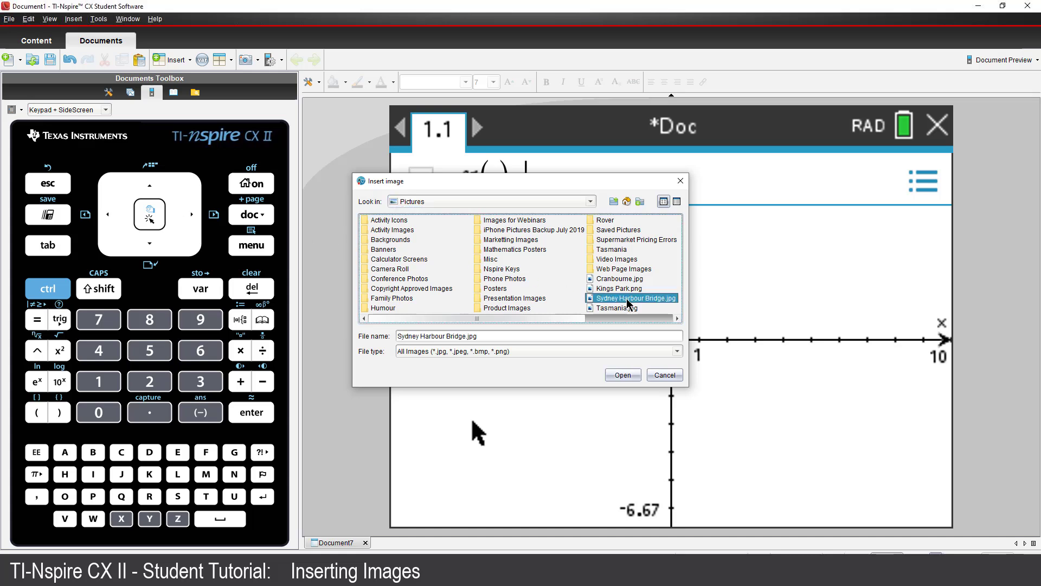
pyautogui.click(623, 376)
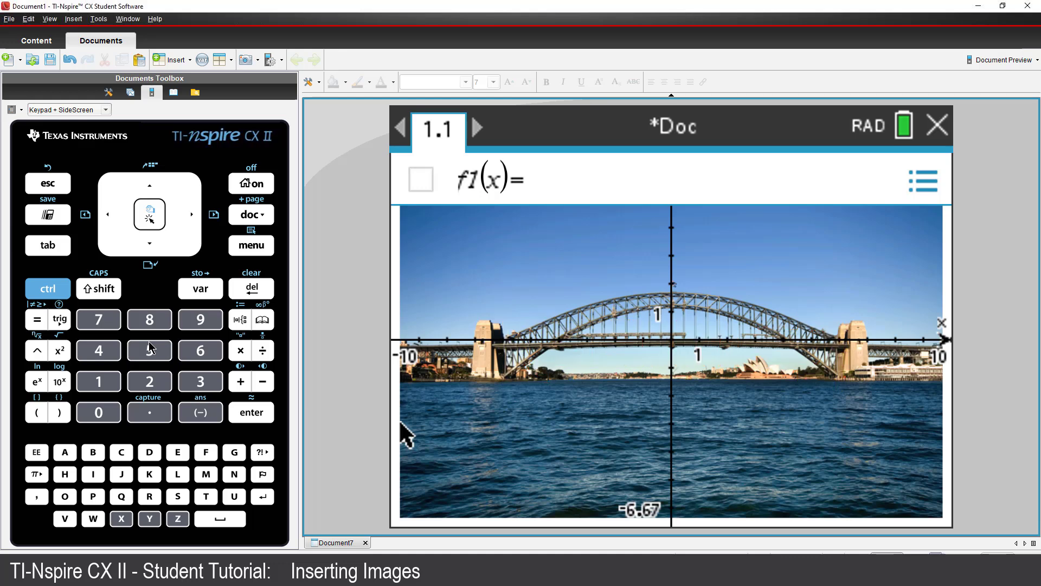
# Calculate 250/6 on the Scratchpad (41.6666666667), then return to the Graphs page.
pyautogui.click(37, 222)
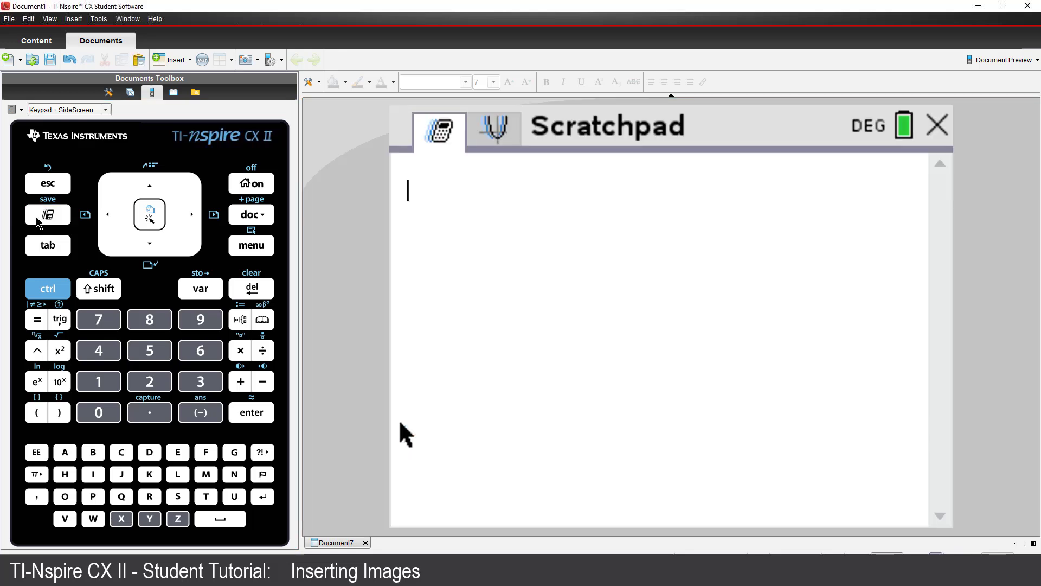
pyautogui.write('2')
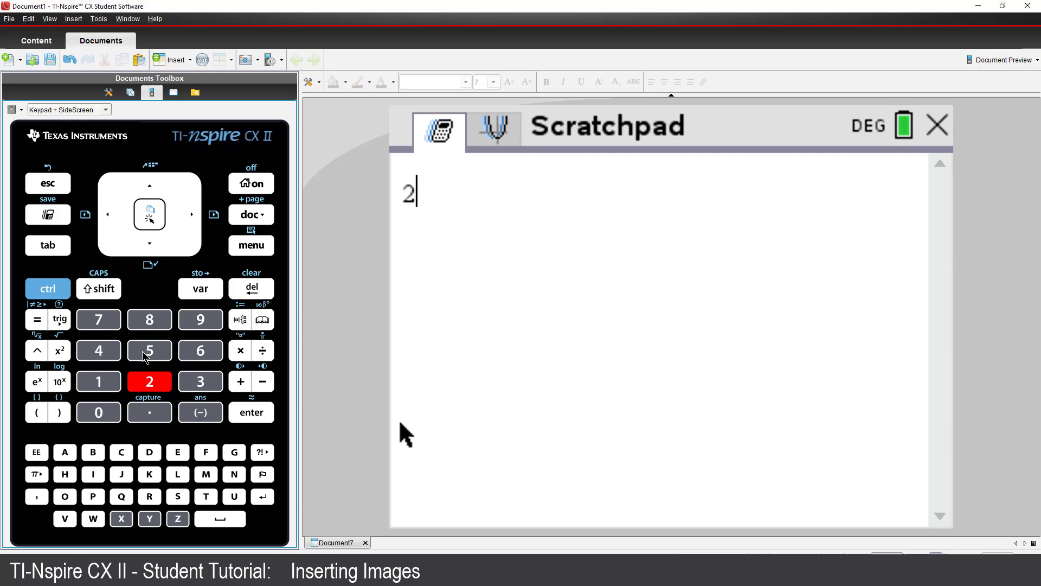
pyautogui.write('50/')
pyautogui.click(204, 352)
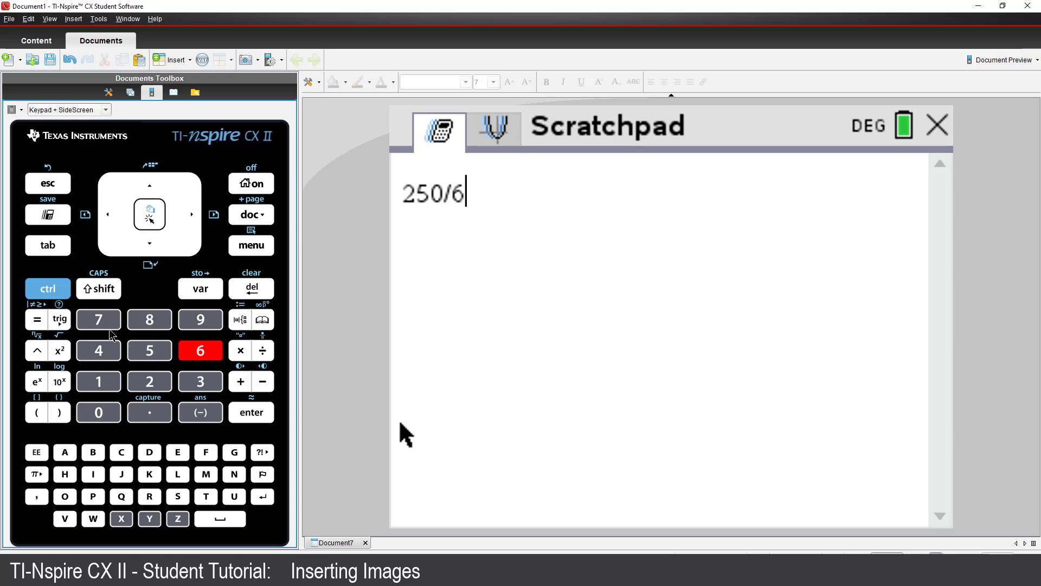
pyautogui.press('ctrl')
pyautogui.click(251, 413)
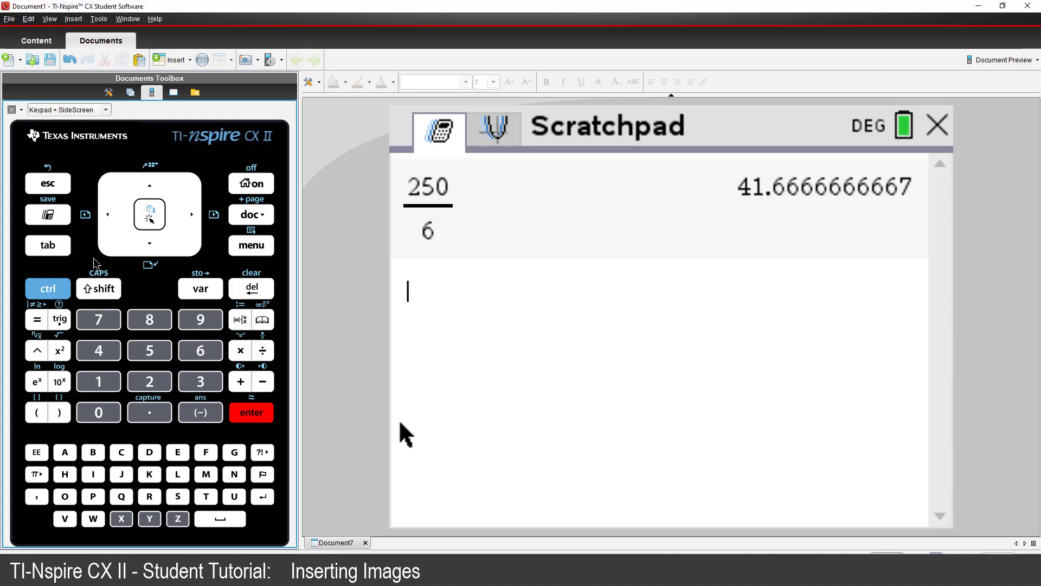
pyautogui.press('Escape')
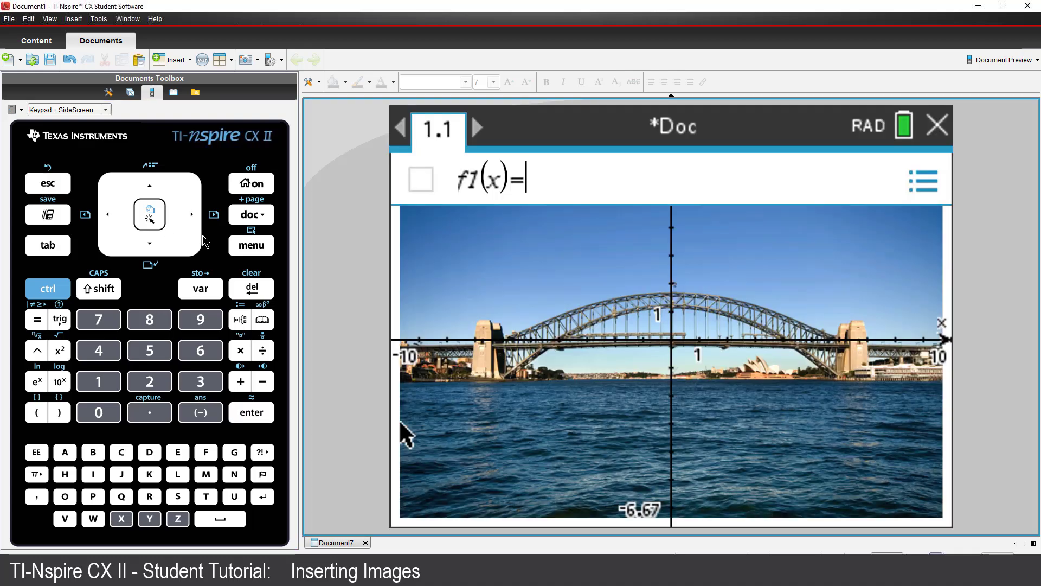
# In Window Settings, set XMin to -420, XMax to 420 and XScale to 50.
pyautogui.click(236, 246)
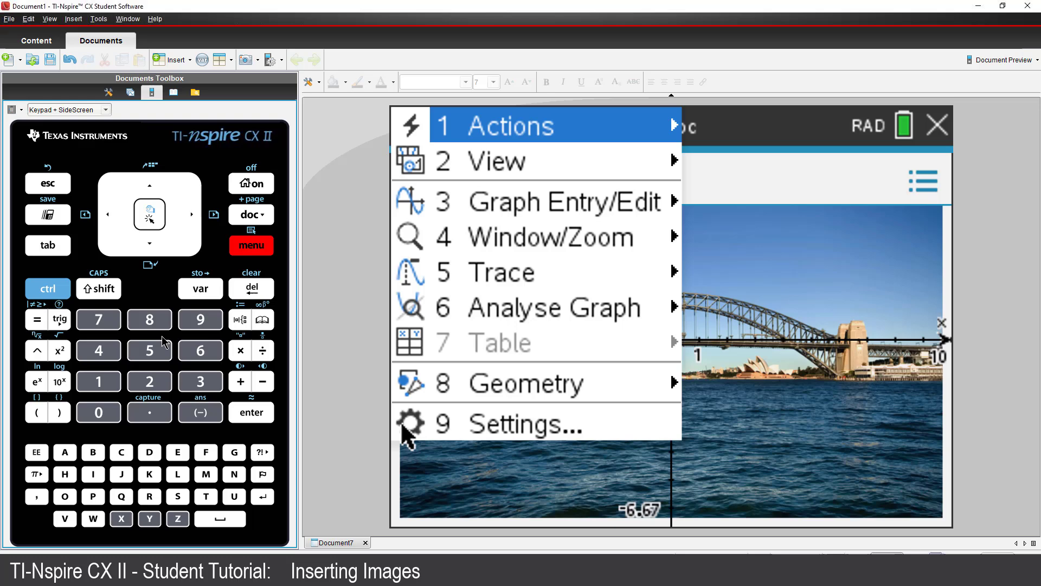
pyautogui.click(106, 354)
pyautogui.click(103, 380)
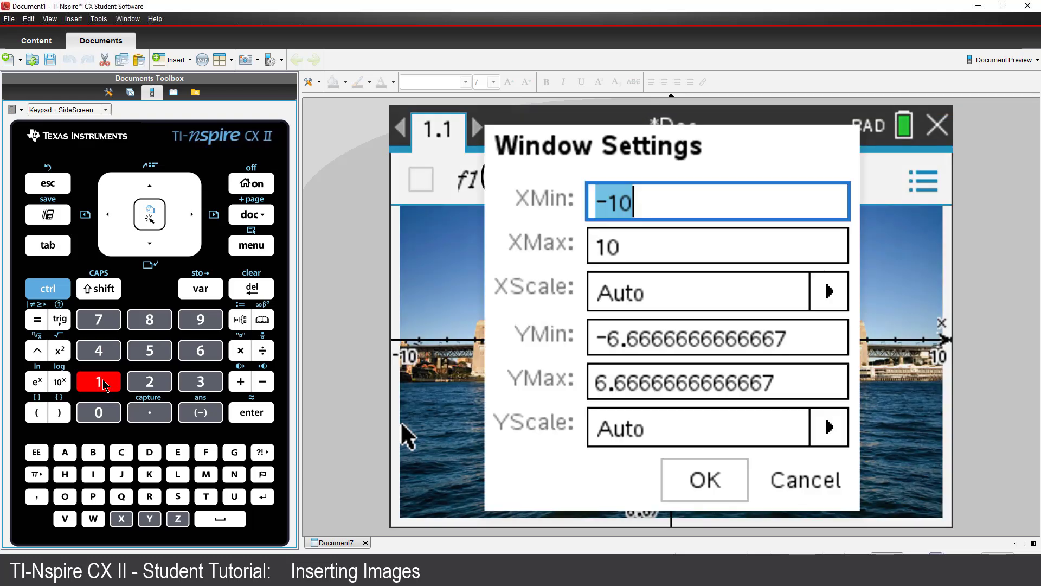
pyautogui.click(203, 412)
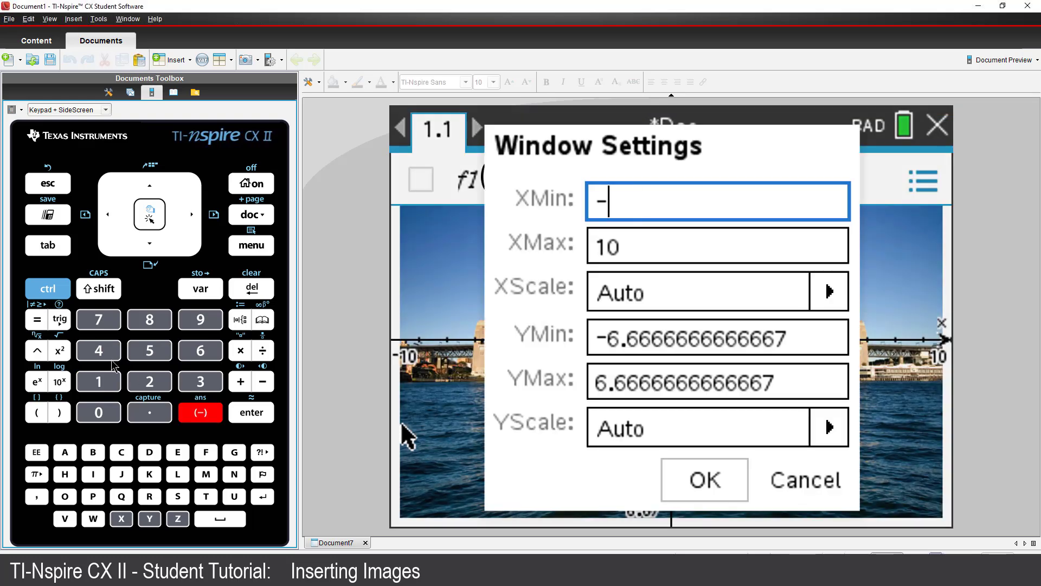
pyautogui.click(112, 357)
pyautogui.click(149, 381)
pyautogui.click(98, 413)
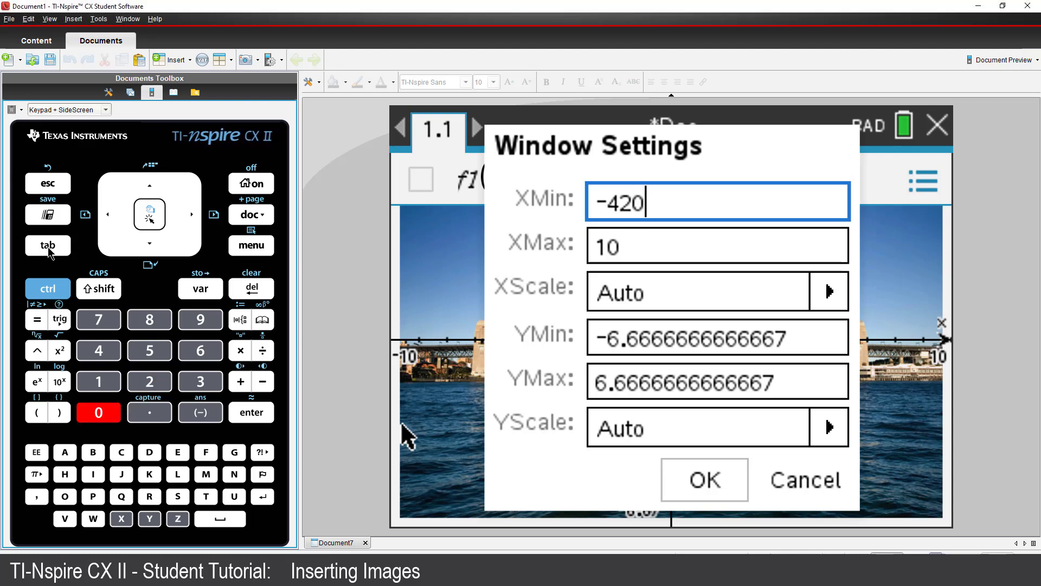
pyautogui.click(48, 246)
pyautogui.click(98, 350)
pyautogui.click(150, 380)
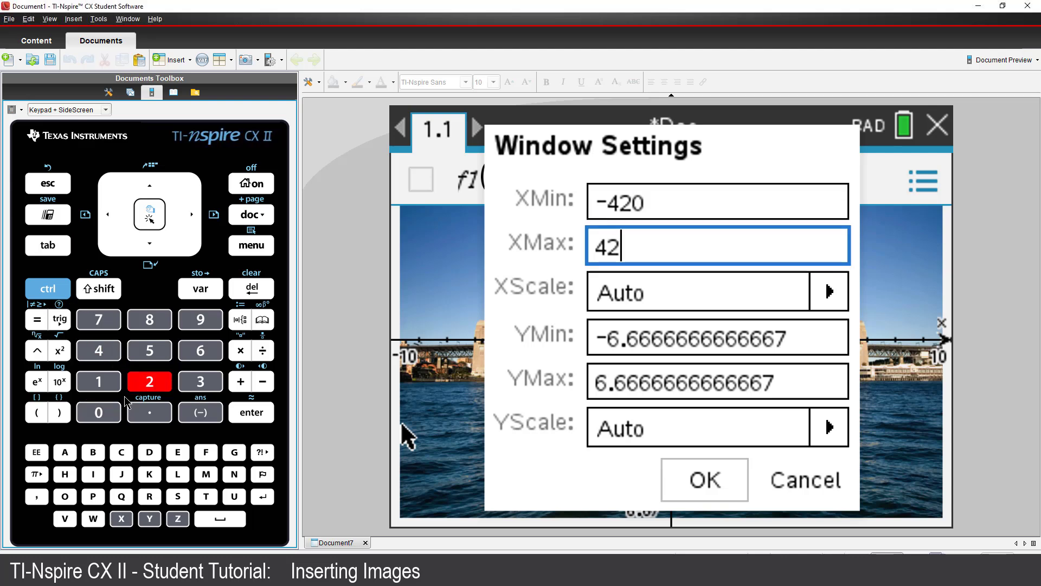
pyautogui.click(98, 411)
pyautogui.click(48, 244)
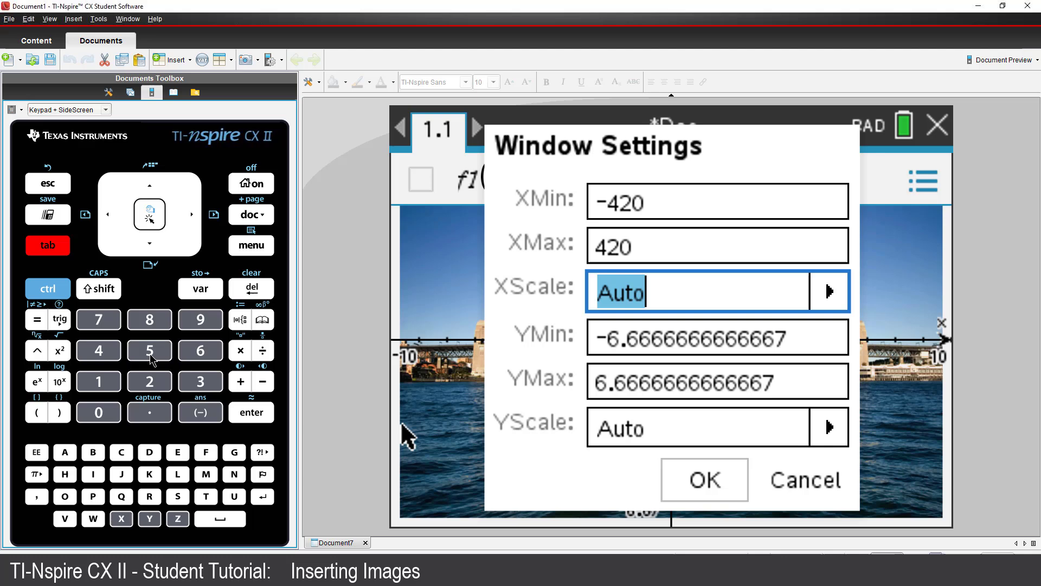
pyautogui.click(150, 350)
pyautogui.click(101, 411)
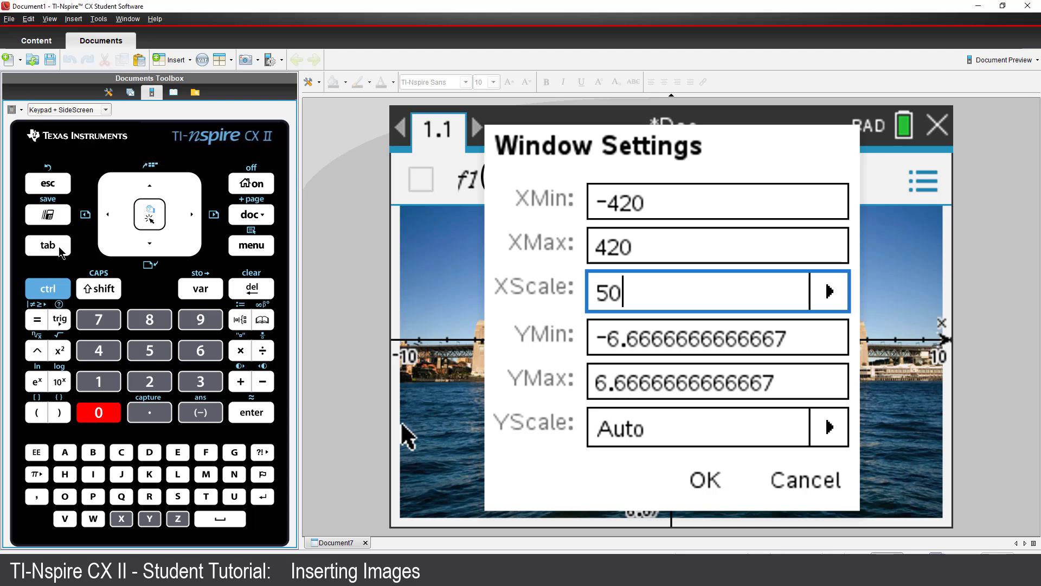
# Multiply YMin and YMax by 42, set YScale to 50, and apply the window.
pyautogui.click(59, 247)
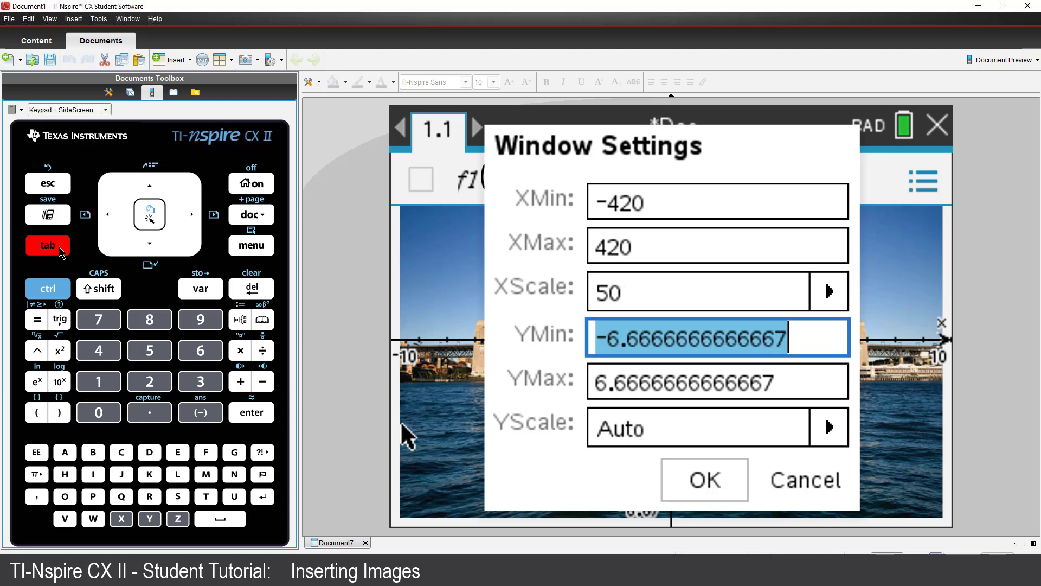
pyautogui.click(195, 218)
pyautogui.click(240, 351)
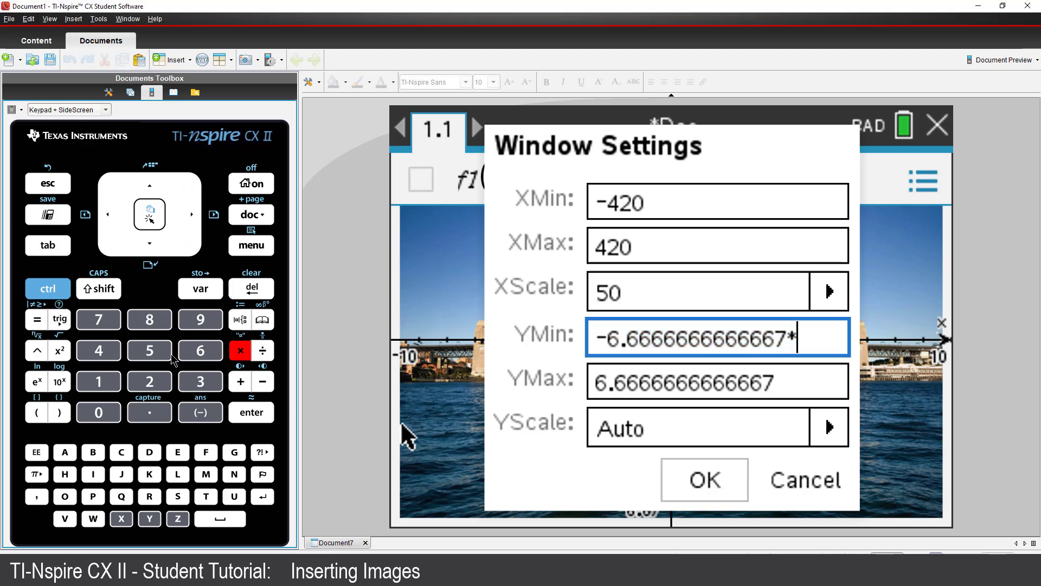
pyautogui.click(99, 350)
pyautogui.click(149, 382)
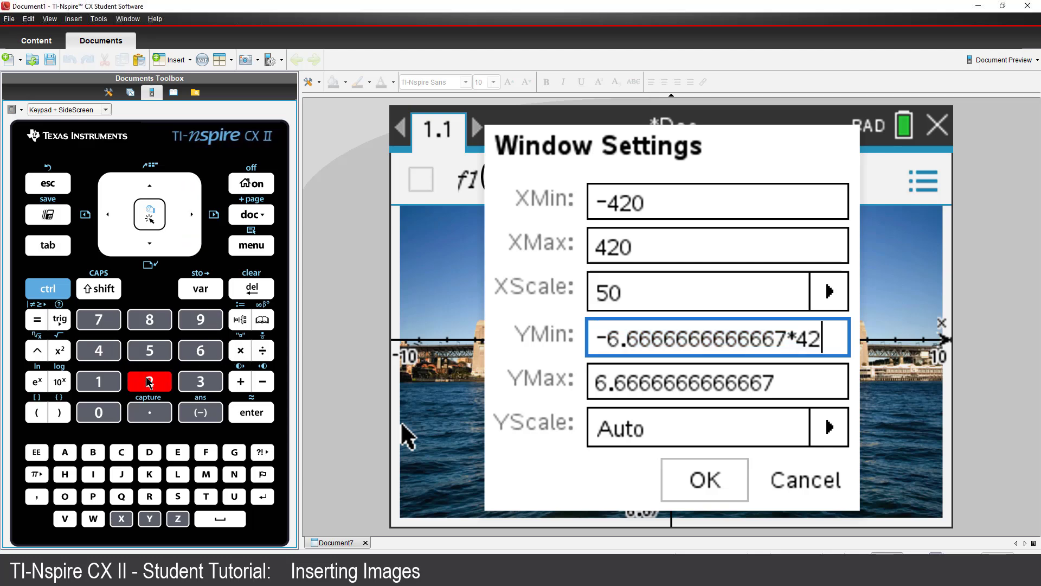
pyautogui.click(57, 252)
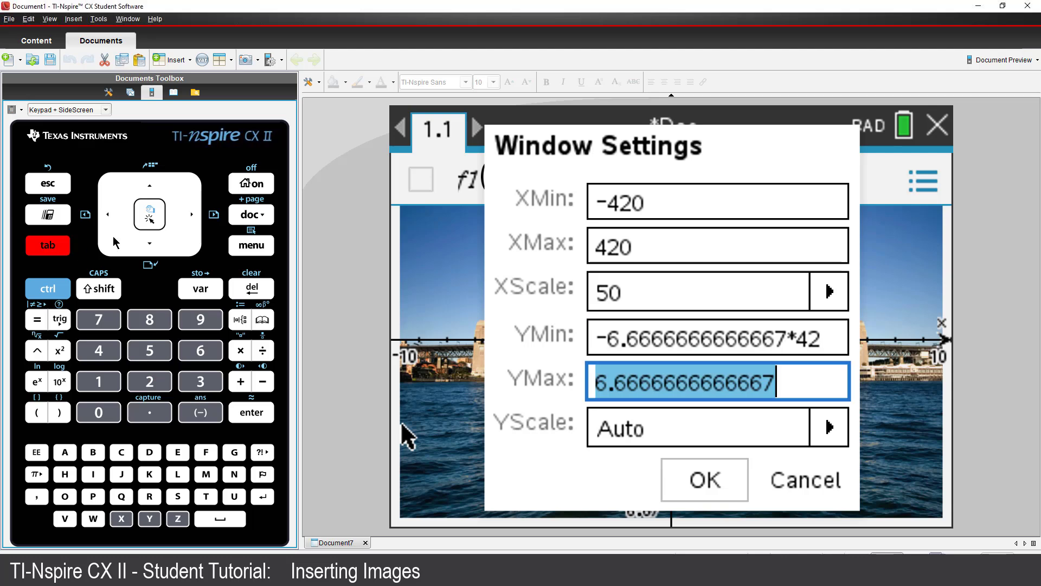
pyautogui.click(189, 214)
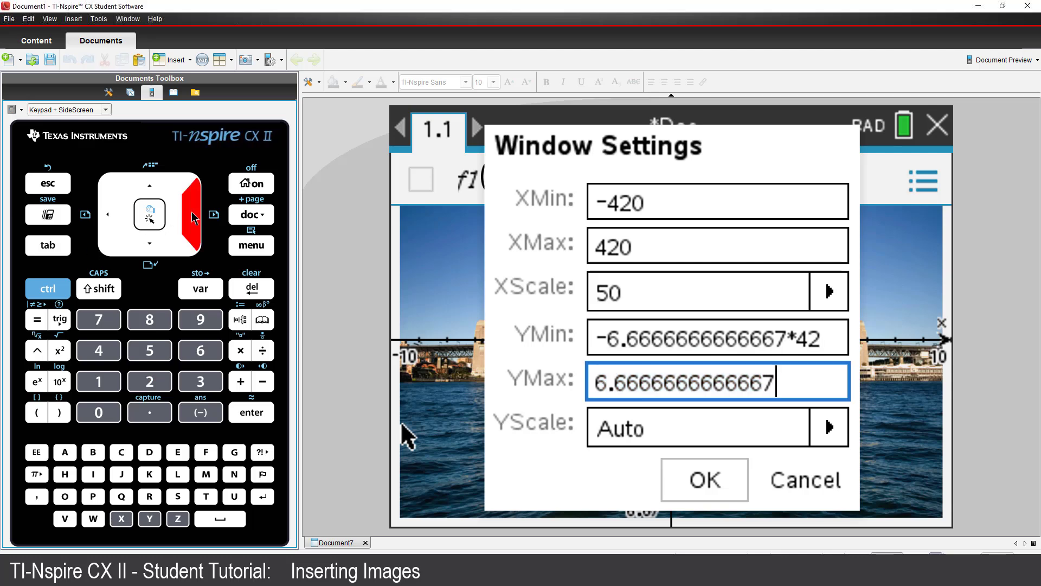
pyautogui.click(240, 352)
pyautogui.click(115, 356)
pyautogui.click(149, 380)
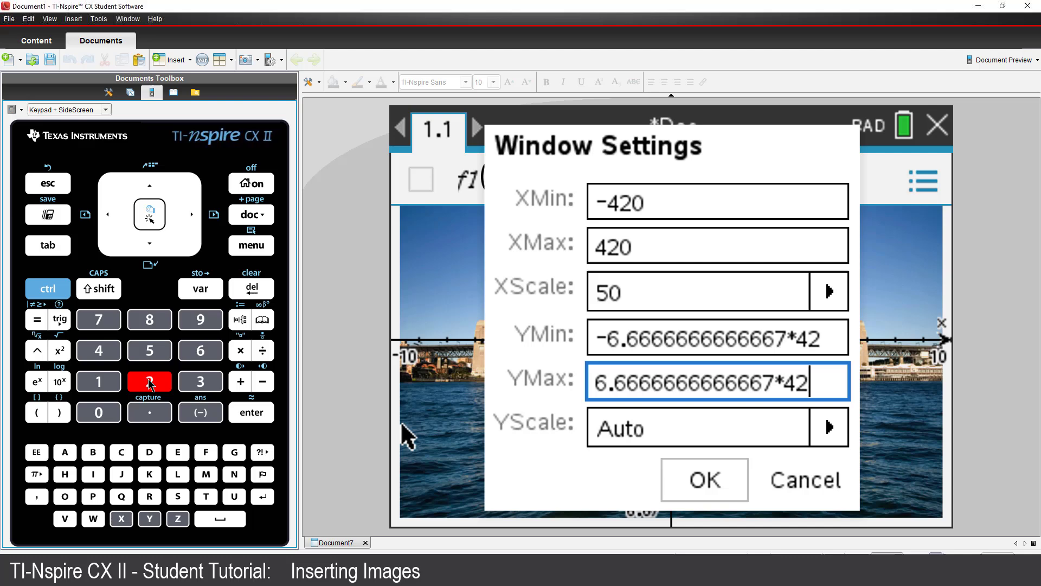
pyautogui.click(48, 245)
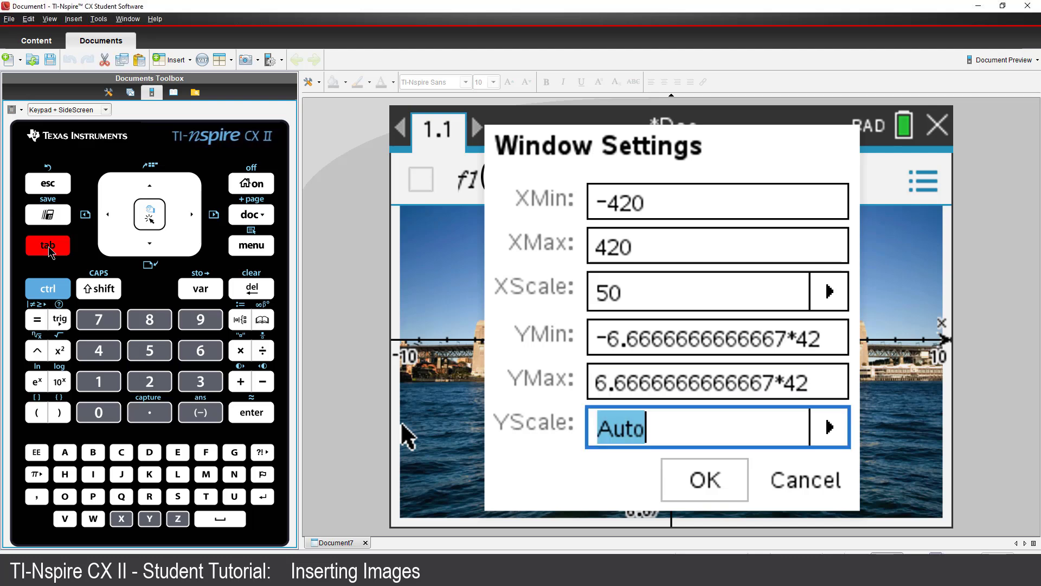
pyautogui.click(149, 350)
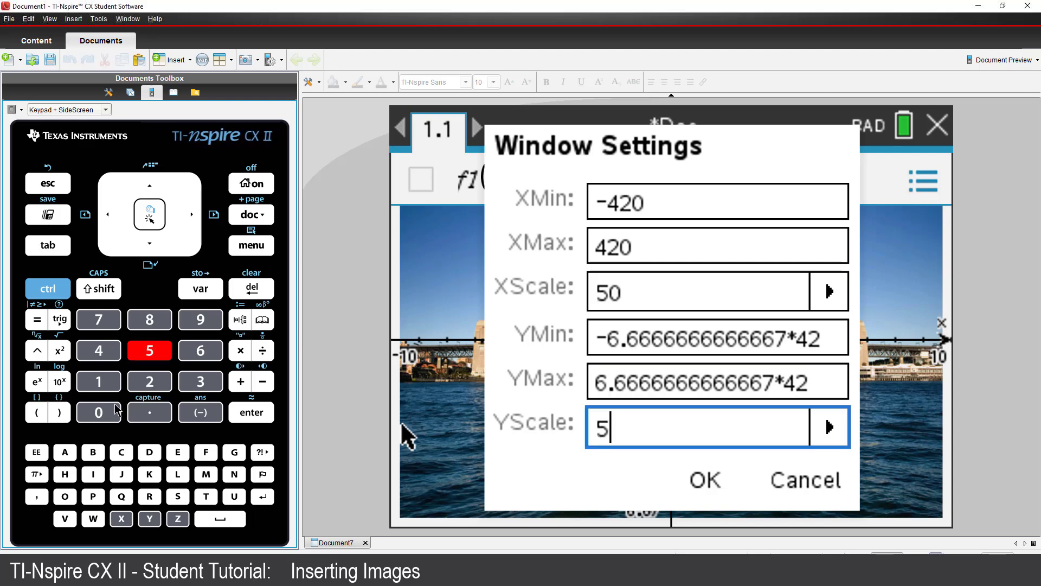
pyautogui.click(109, 414)
pyautogui.click(239, 413)
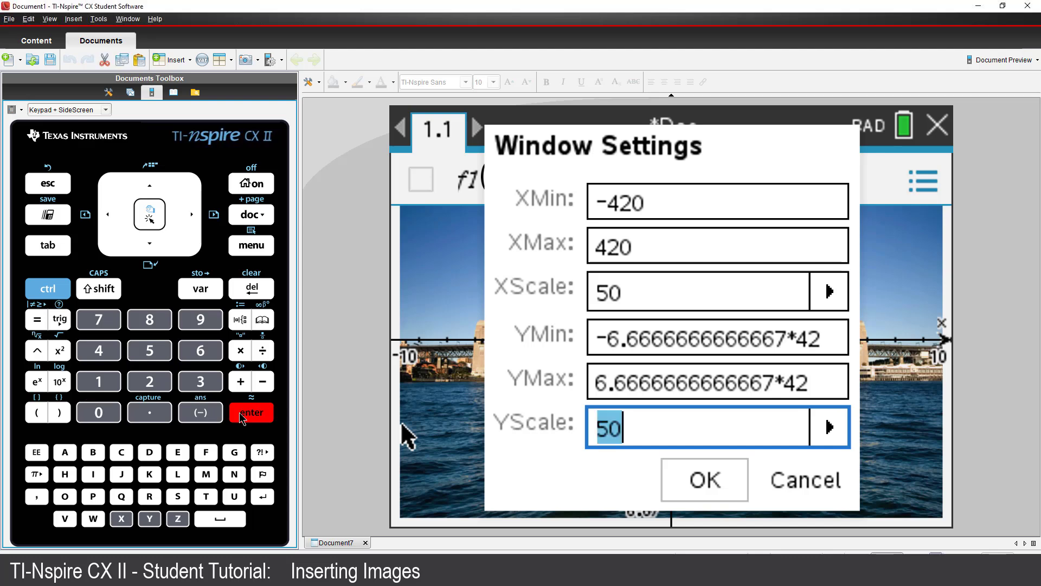
pyautogui.click(239, 413)
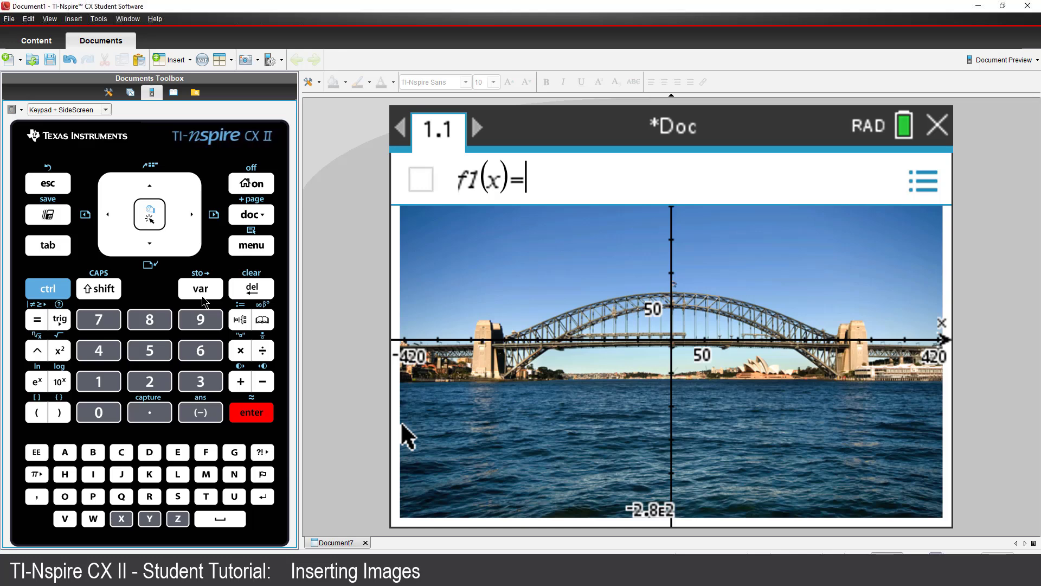
# In Window Settings, change YMin to -280+60.
pyautogui.click(240, 251)
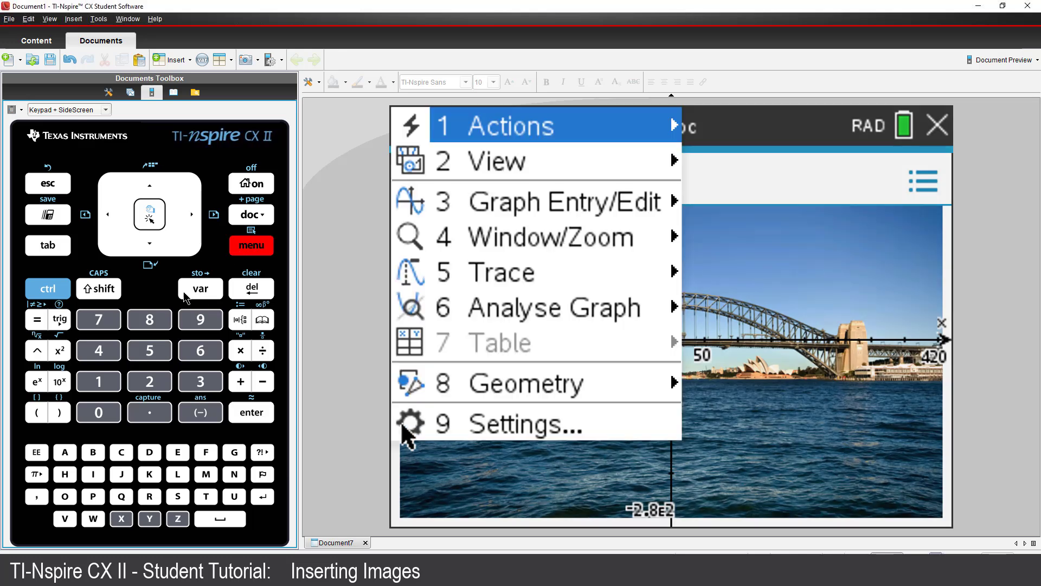
pyautogui.click(98, 352)
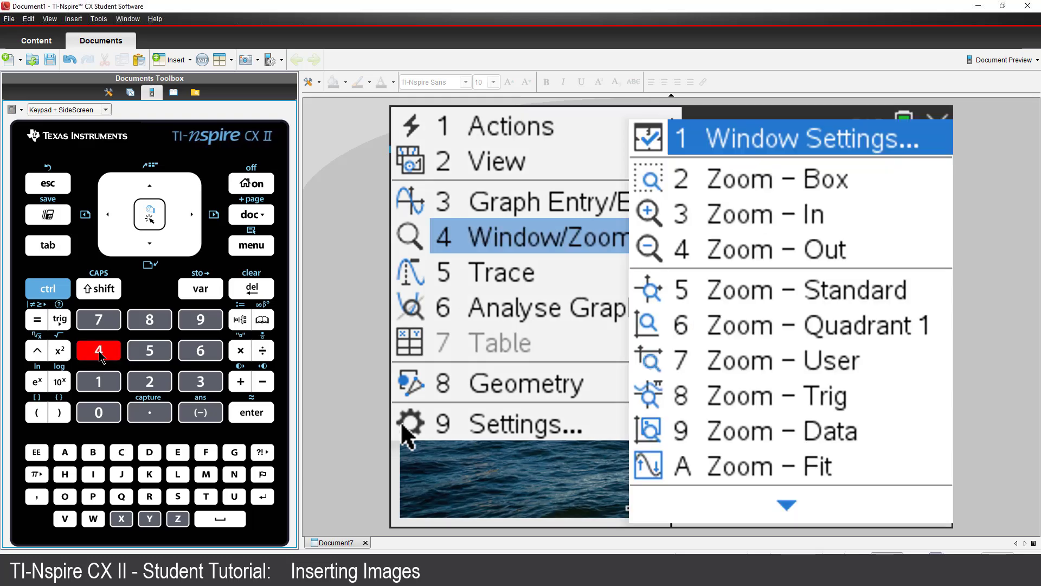
pyautogui.click(99, 381)
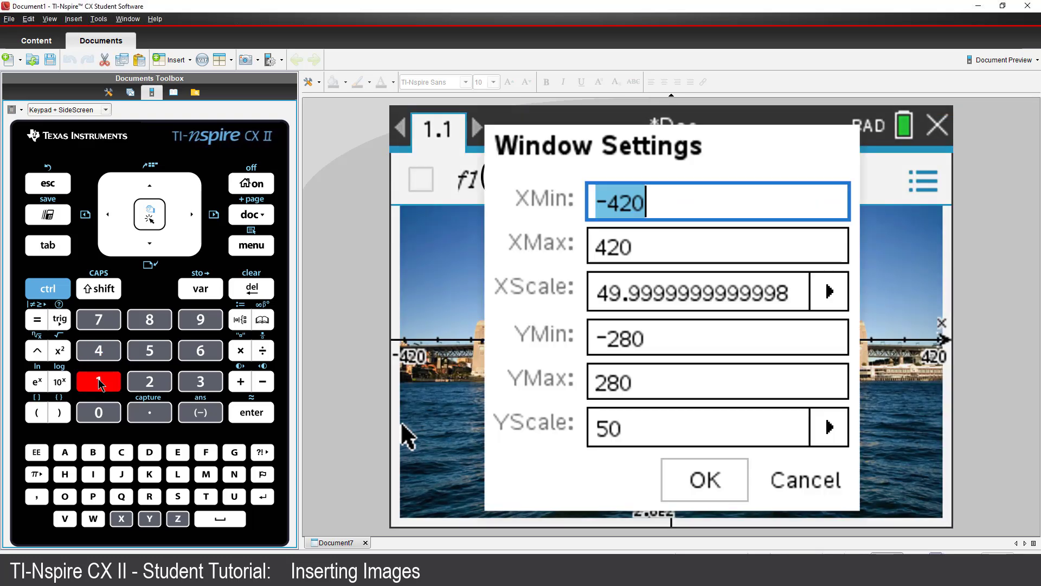
pyautogui.click(55, 247)
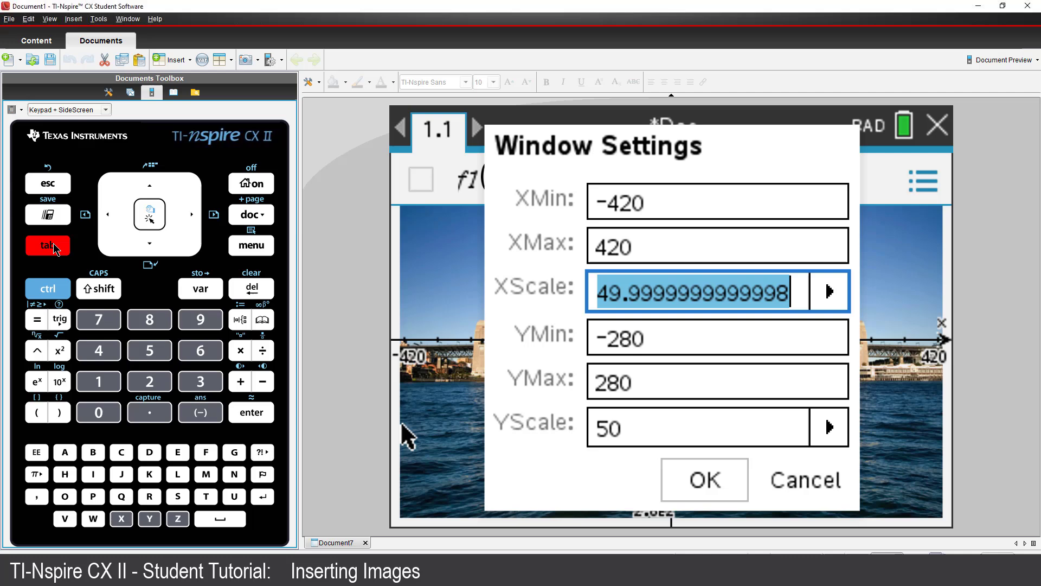
pyautogui.click(55, 247)
pyautogui.click(189, 218)
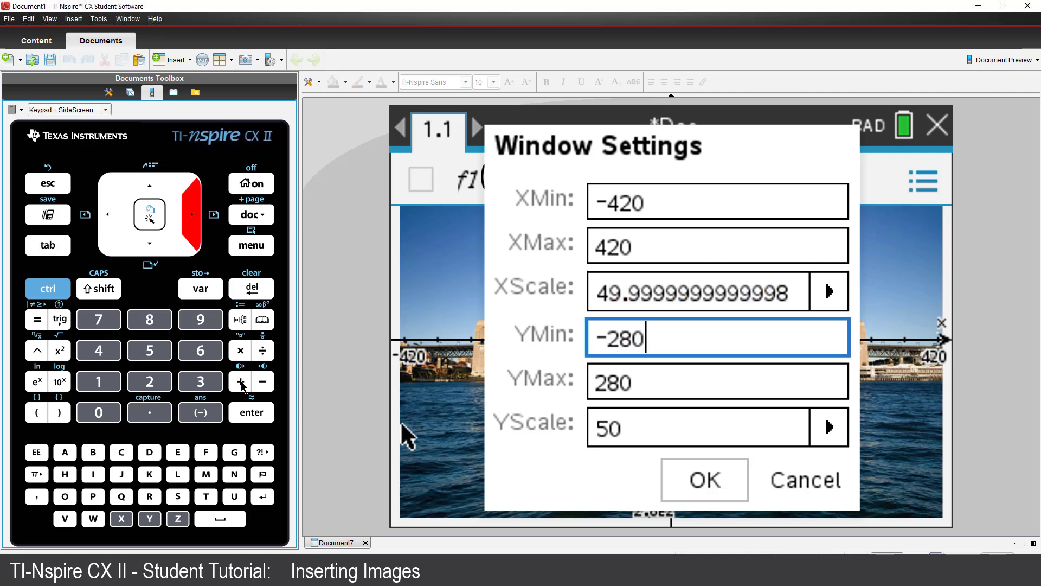
pyautogui.click(242, 381)
pyautogui.click(200, 350)
pyautogui.click(98, 411)
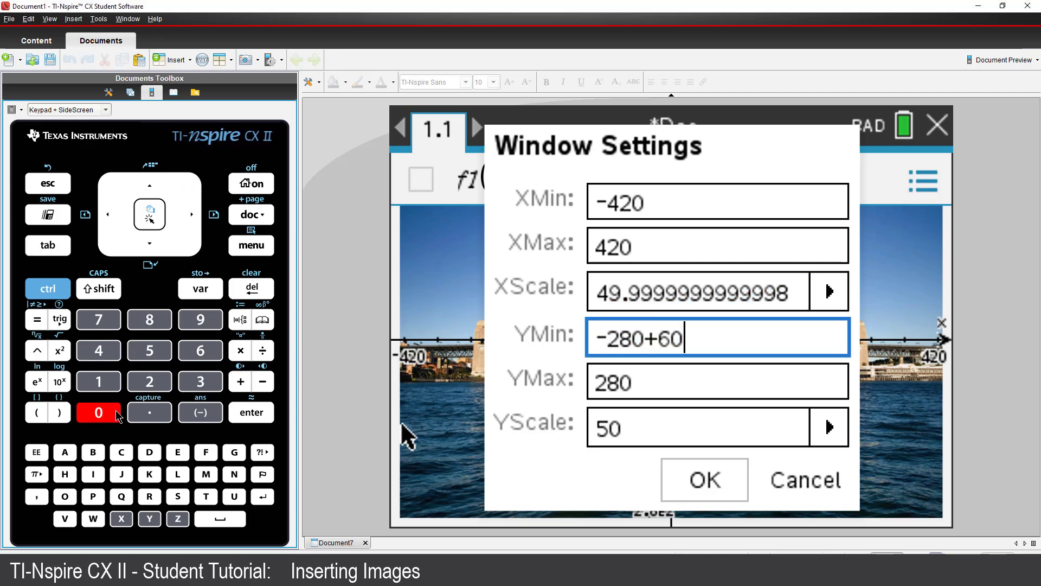
# Change YMax to 280+60 and apply the new window settings.
pyautogui.click(48, 245)
pyautogui.click(190, 218)
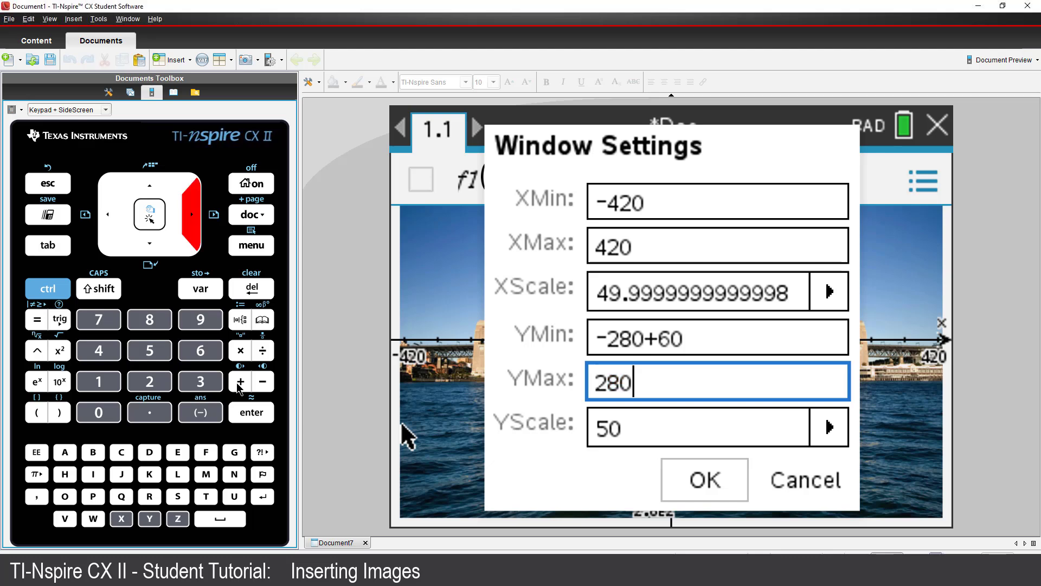
pyautogui.click(241, 380)
pyautogui.click(201, 350)
pyautogui.click(113, 412)
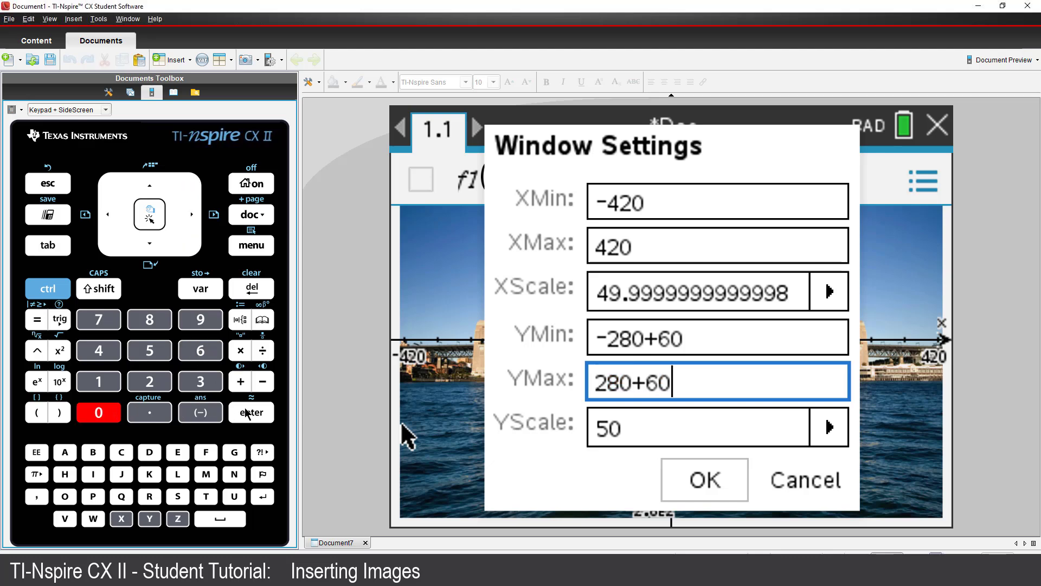
pyautogui.click(247, 411)
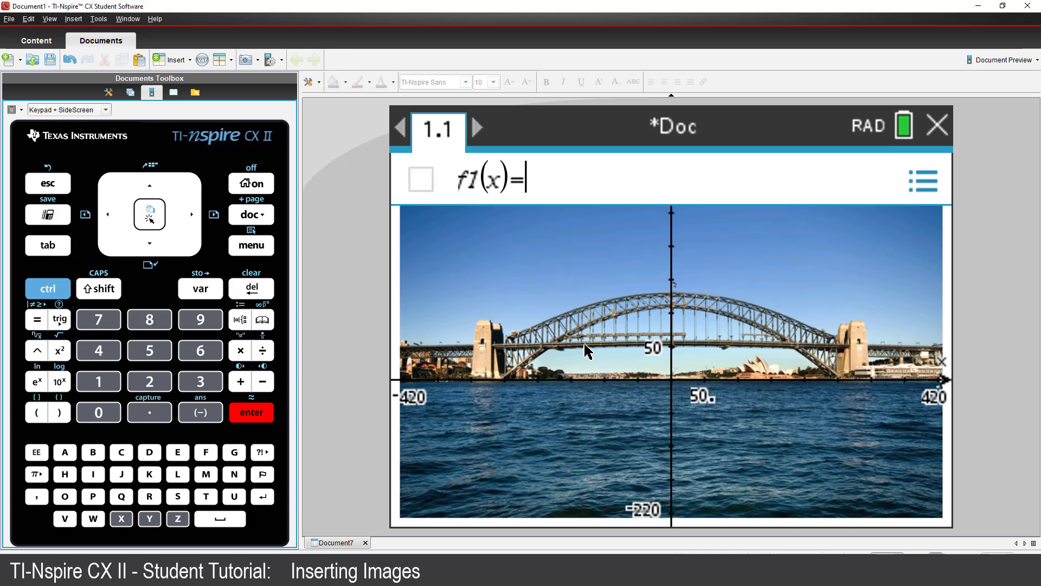
# Dismiss the f1(x)= entry line so the full graph, topped at 340, shows.
pyautogui.click(583, 342)
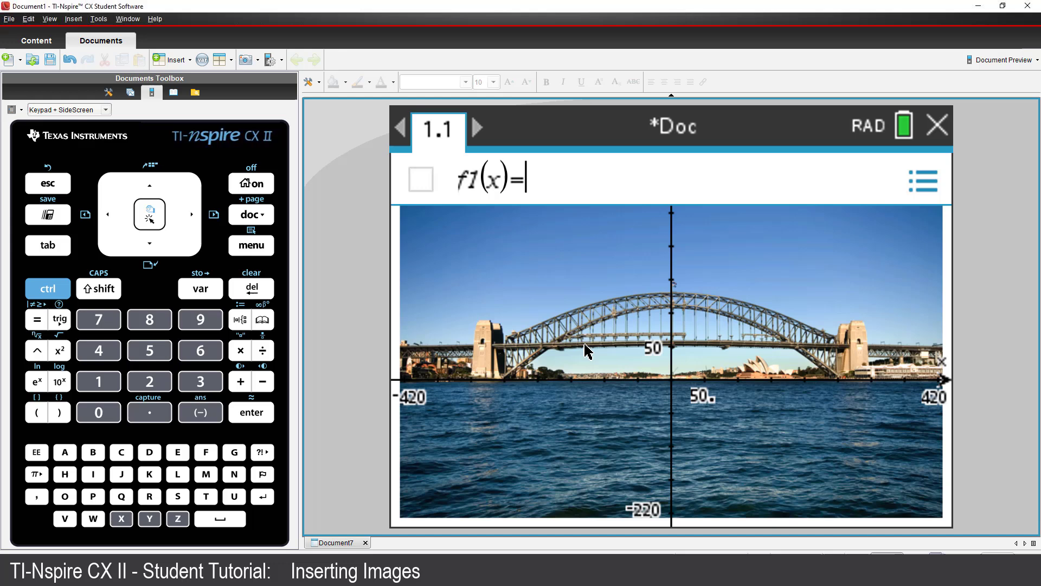
# Change the axes' line colour to the yellow swatch from the right-click menu.
pyautogui.rightClick(681, 246)
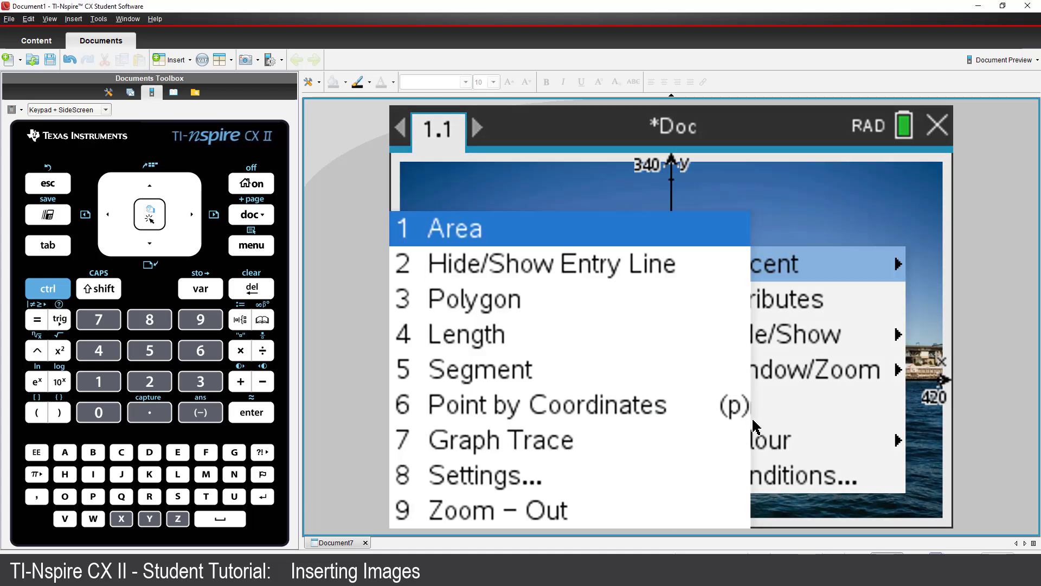
pyautogui.moveTo(753, 440)
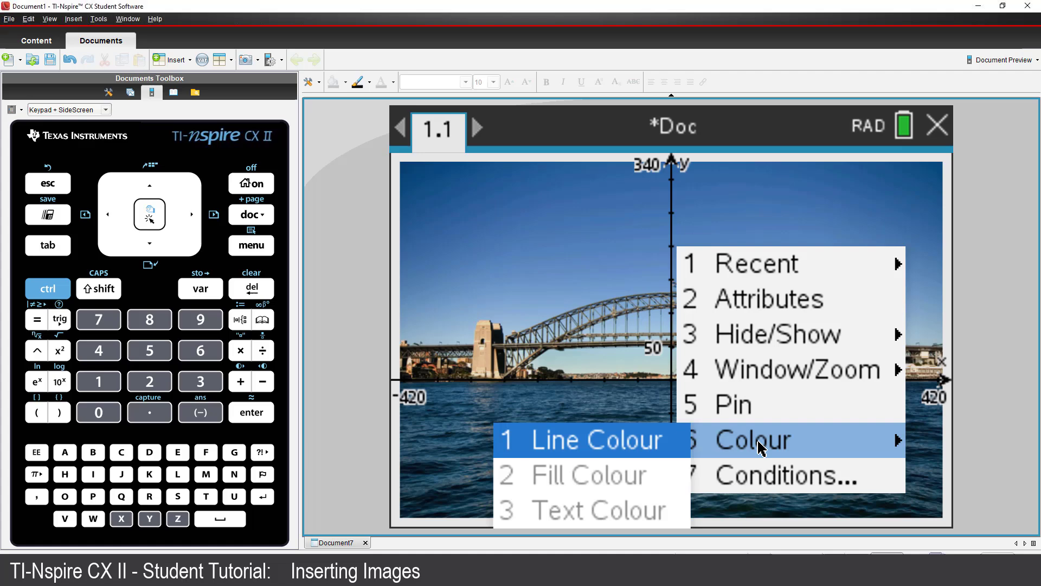
pyautogui.click(612, 452)
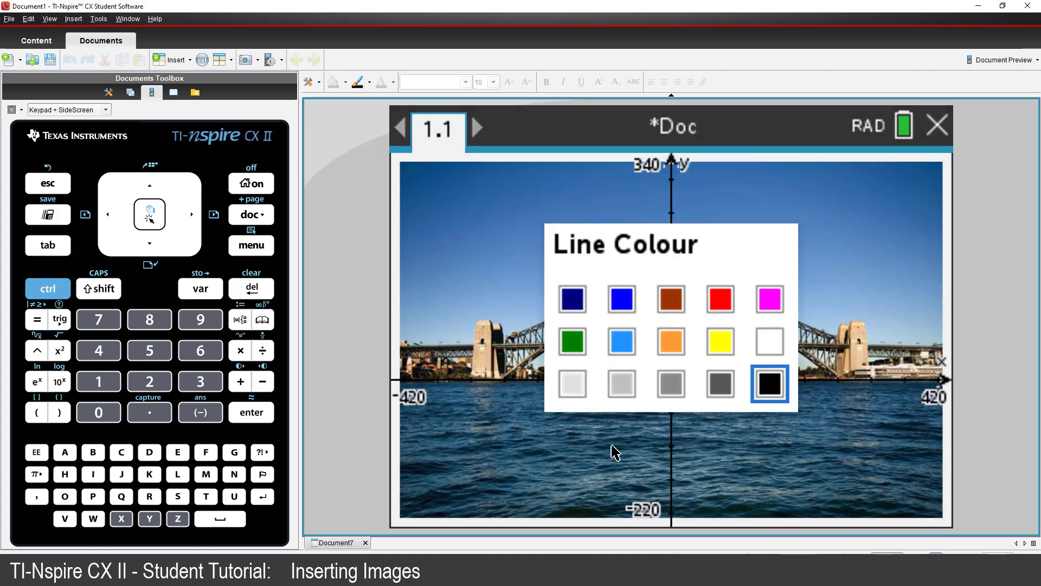
pyautogui.click(718, 345)
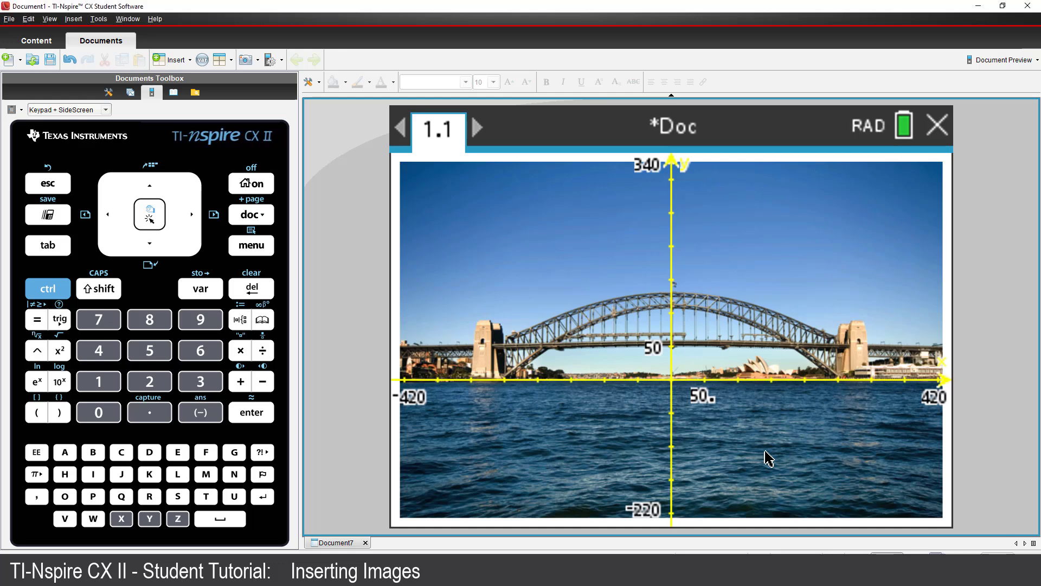
# Enter the factors (x−250)(x+250) followed by a multiplication sign on the f1(x) line.
pyautogui.press('Tab')
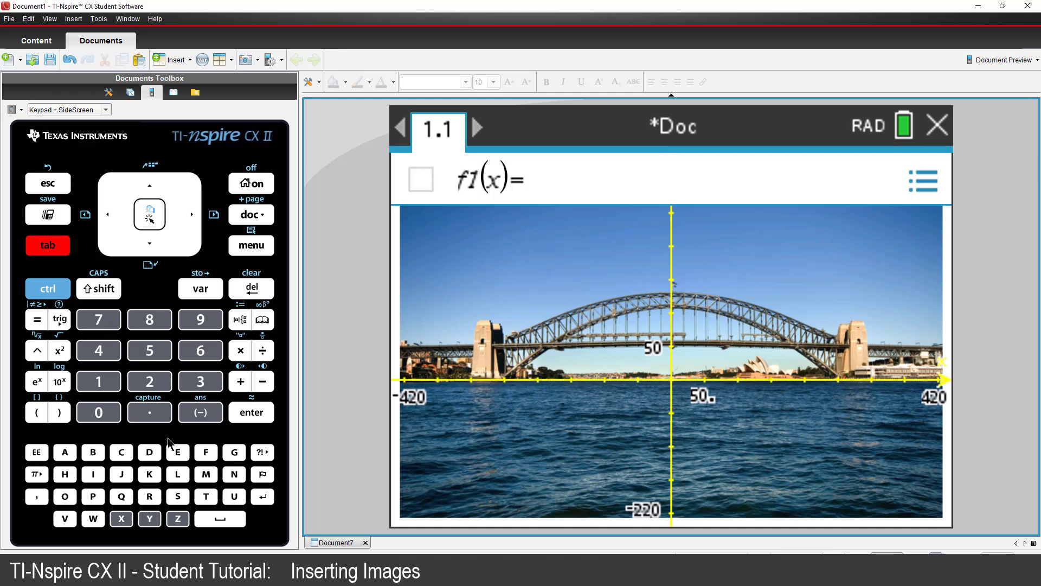
pyautogui.click(37, 413)
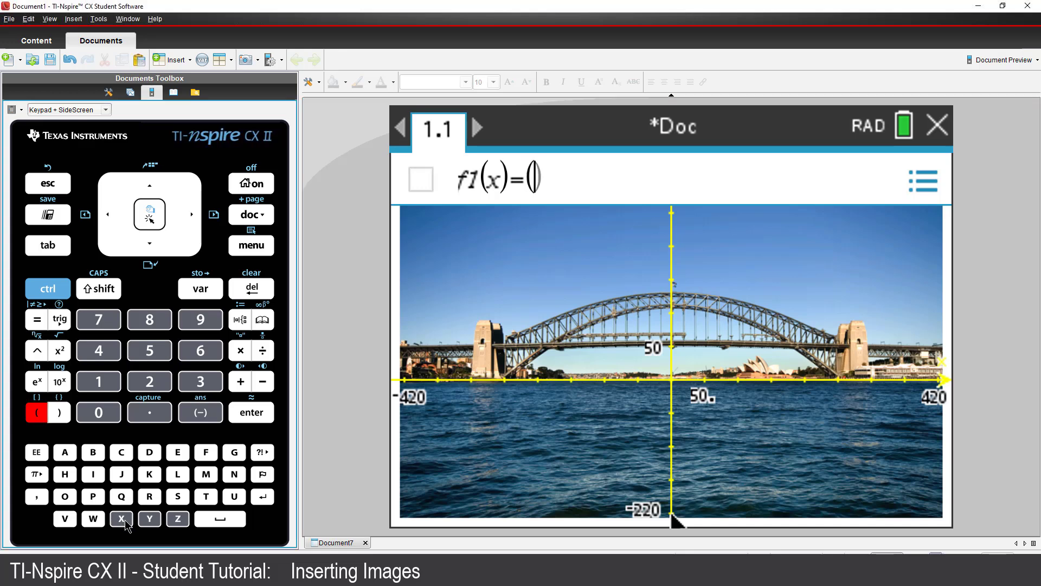
pyautogui.write('x-2')
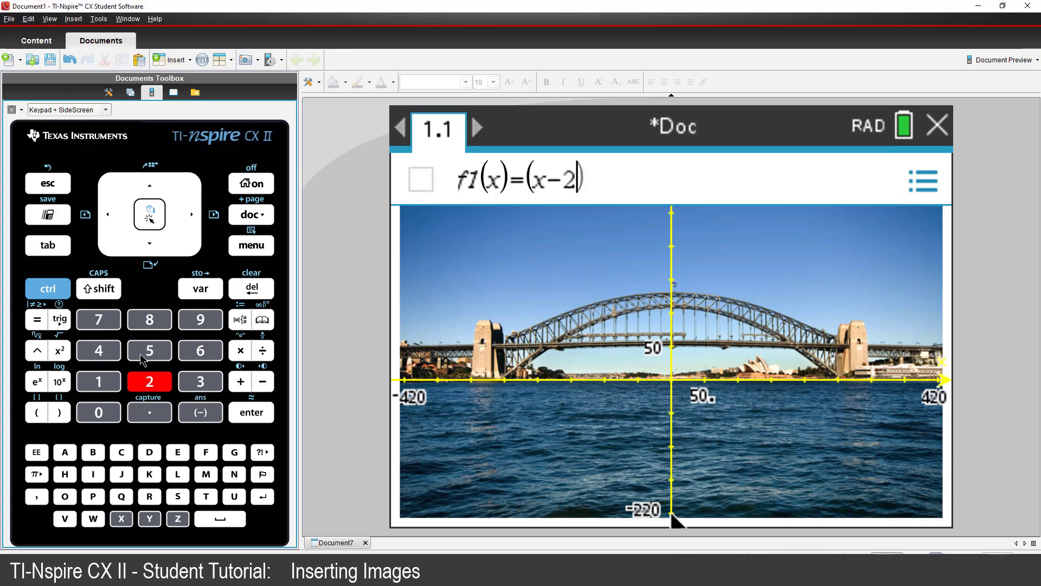
pyautogui.write('50)')
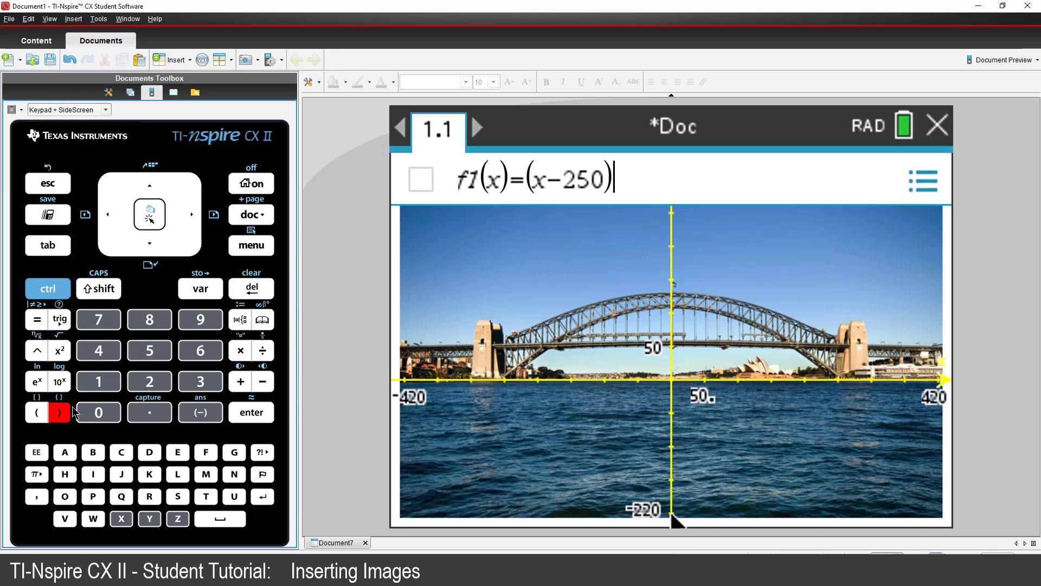
pyautogui.write('*')
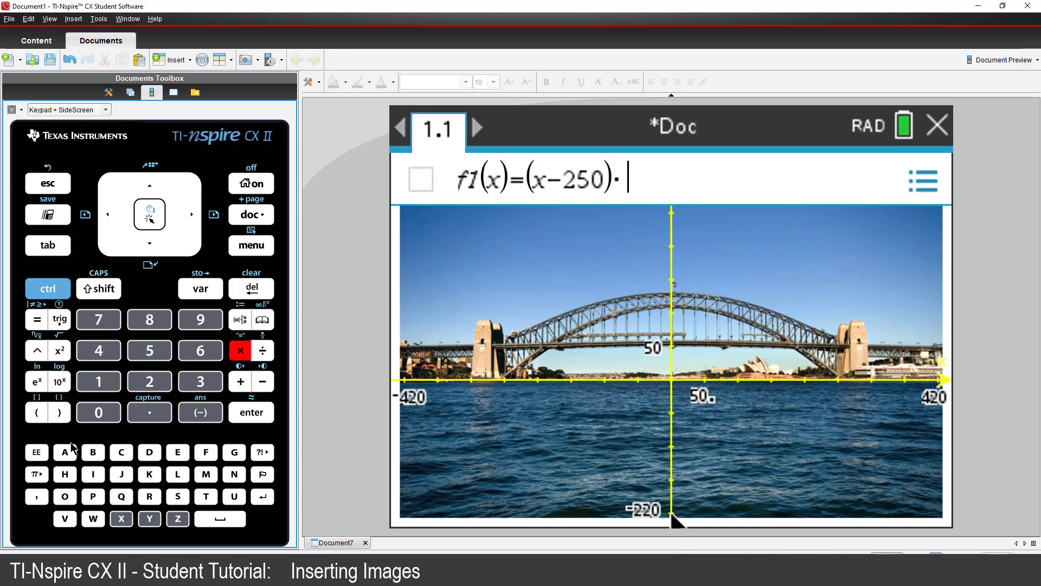
pyautogui.write('(')
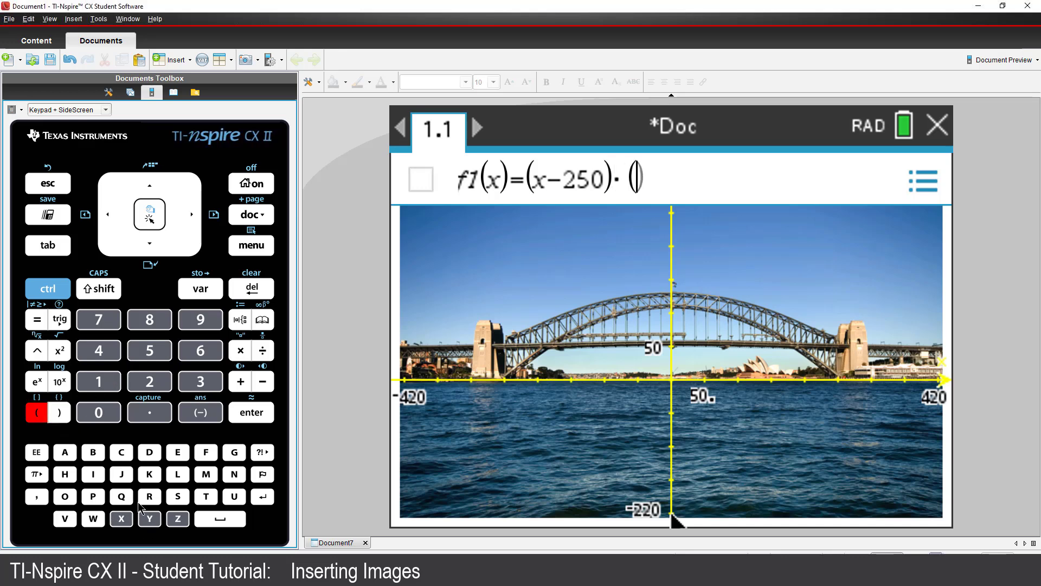
pyautogui.write('x+2')
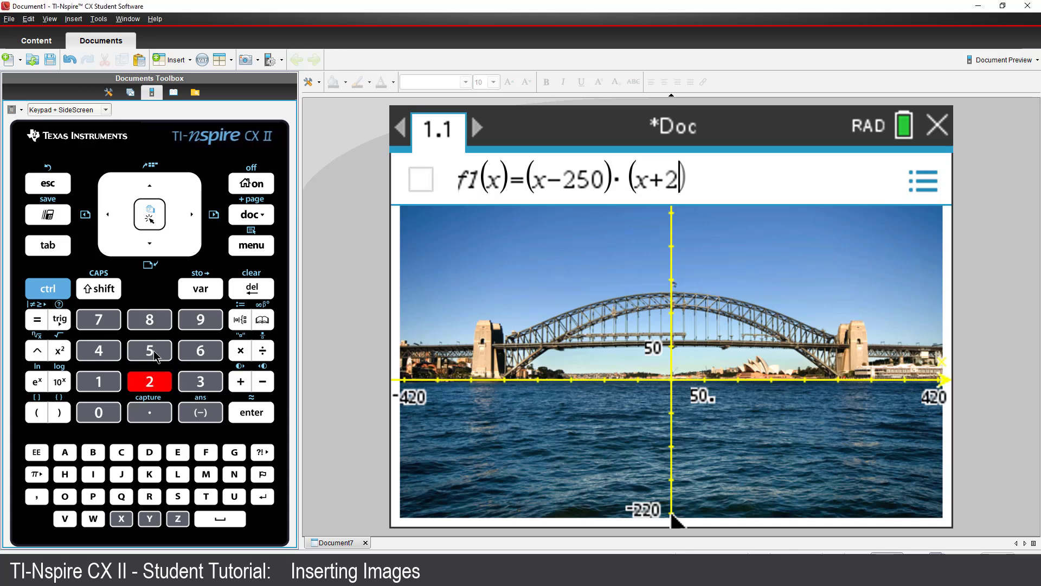
pyautogui.click(152, 351)
pyautogui.click(89, 413)
pyautogui.write(')')
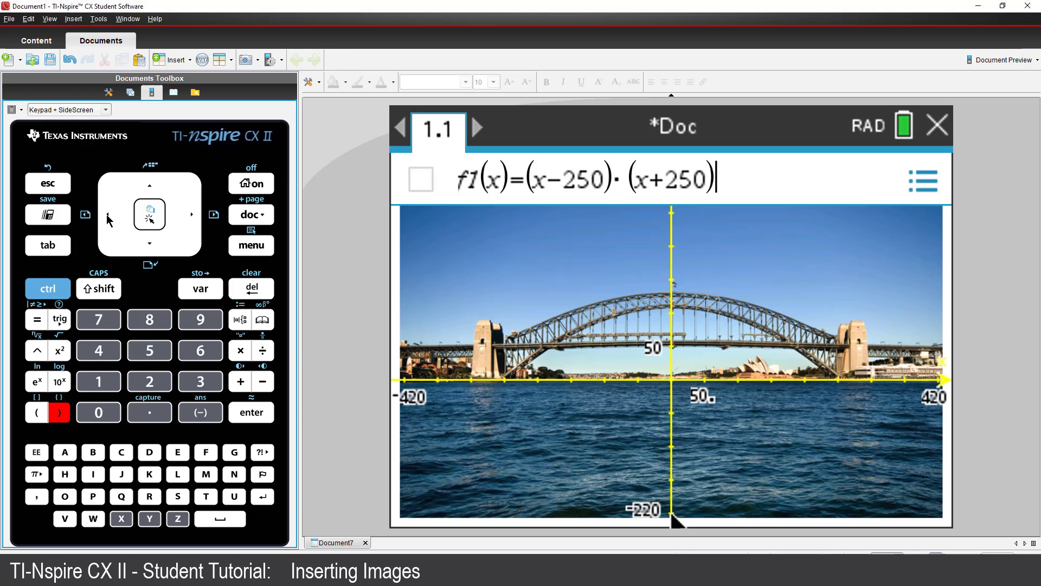
pyautogui.click(240, 354)
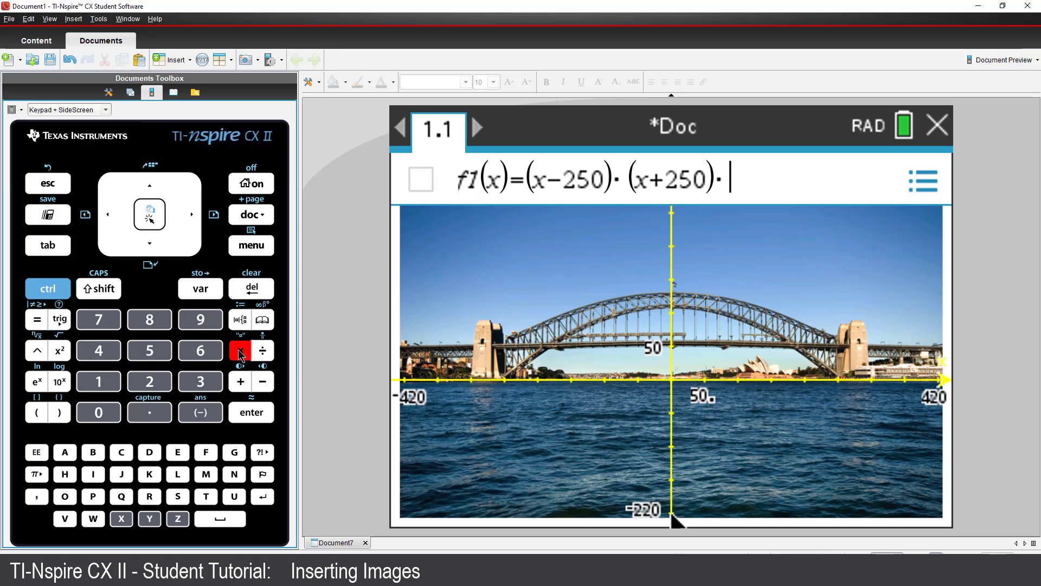
# Append the fraction −110/62500 to f1(x), negating the numerator with the (−) key.
pyautogui.click(51, 291)
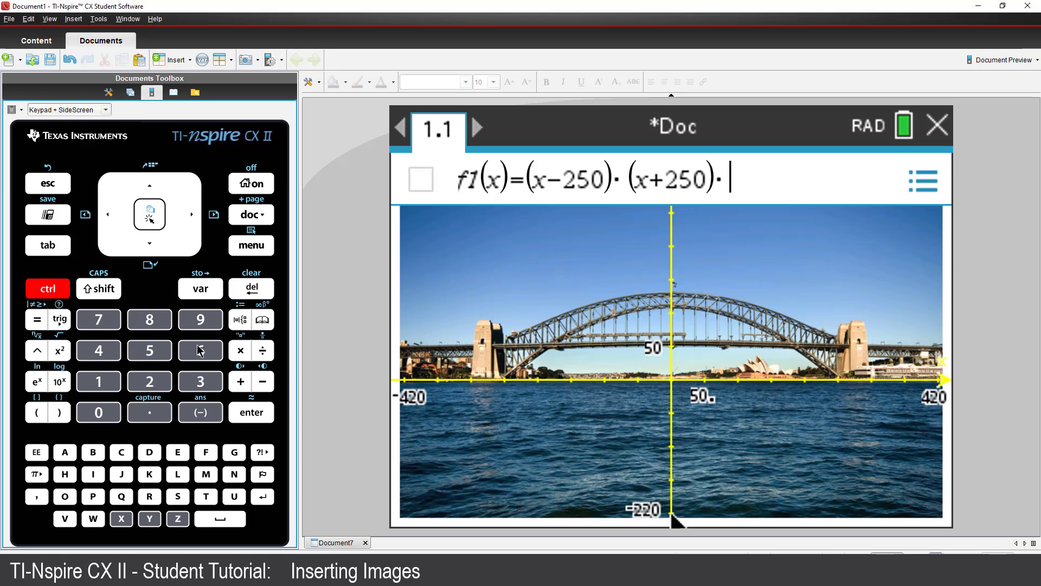
pyautogui.click(264, 351)
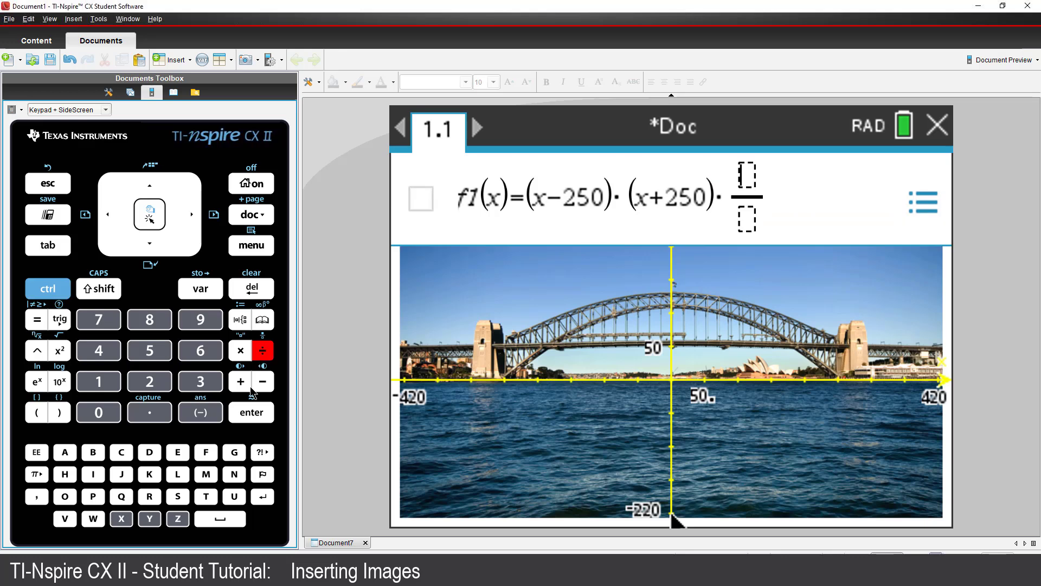
pyautogui.click(98, 381)
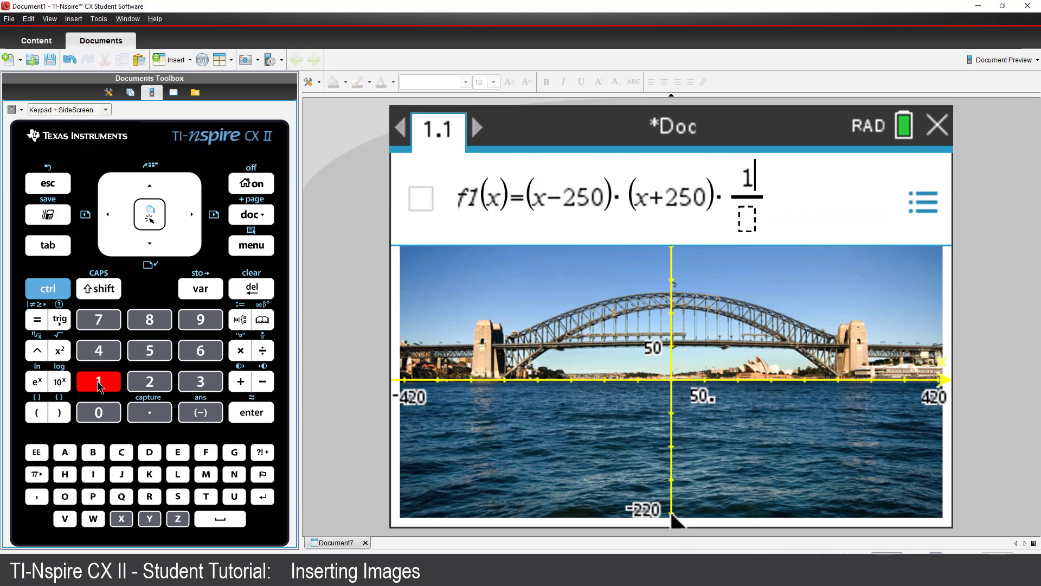
pyautogui.click(98, 413)
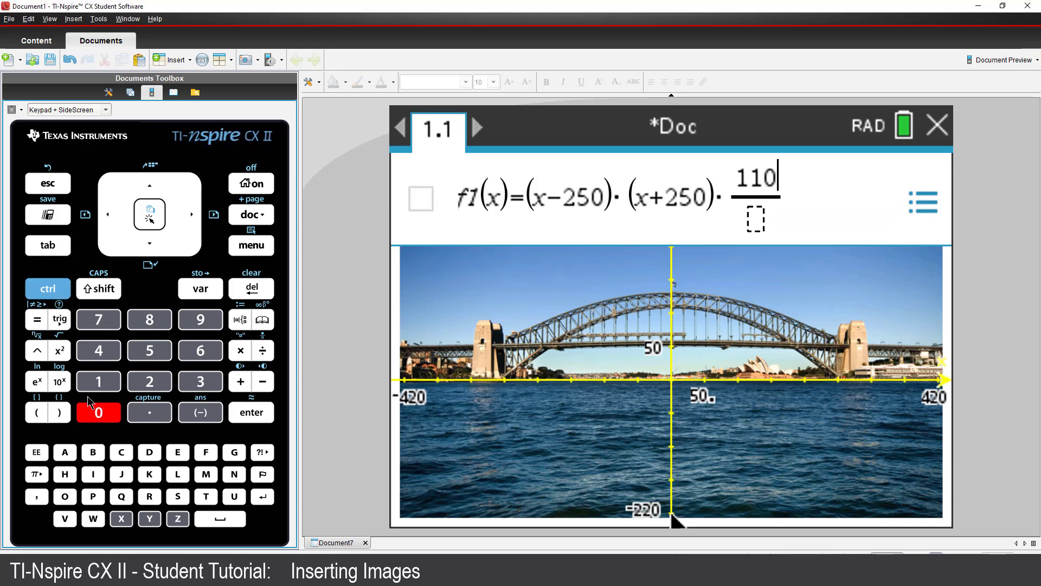
pyautogui.click(49, 248)
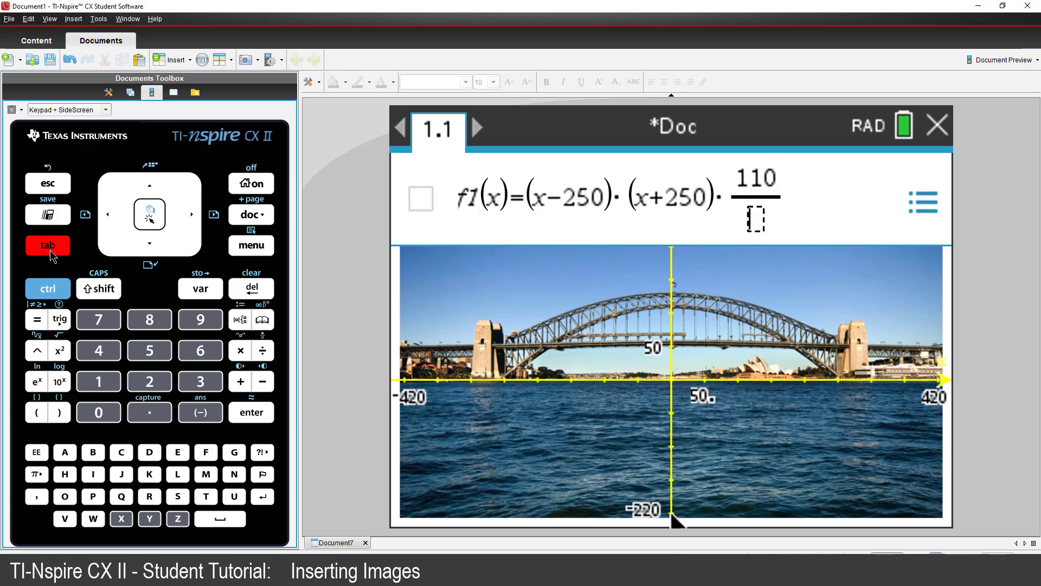
pyautogui.click(204, 354)
pyautogui.click(149, 381)
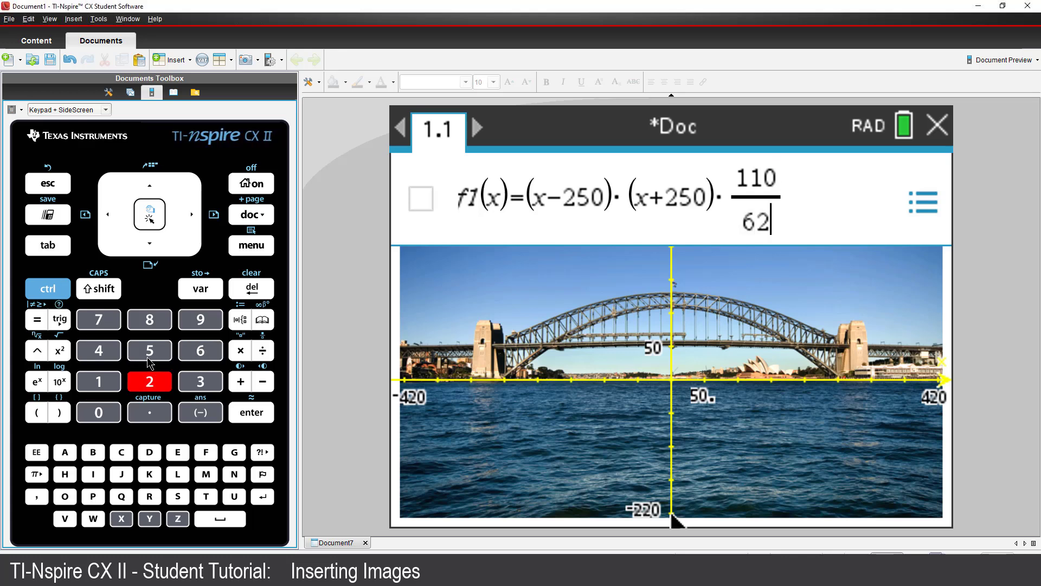
pyautogui.click(149, 349)
pyautogui.click(110, 410)
pyautogui.click(111, 409)
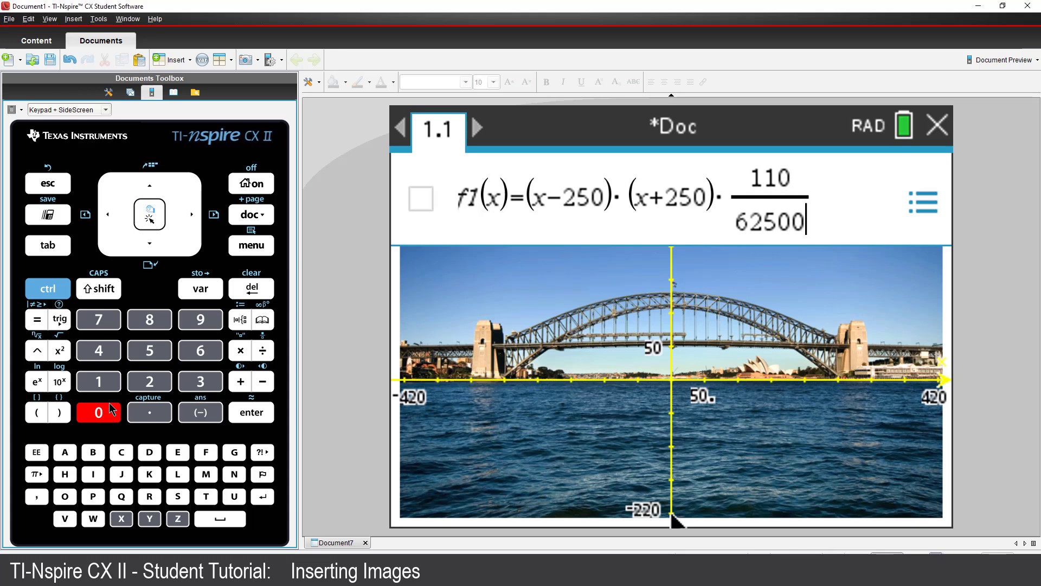
pyautogui.click(156, 191)
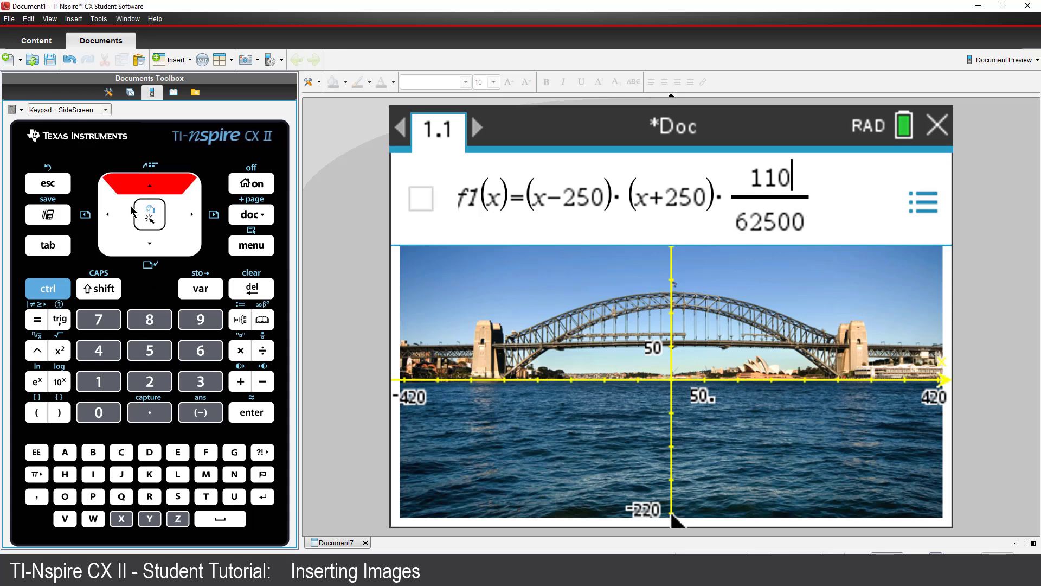
pyautogui.click(113, 222)
pyautogui.click(113, 221)
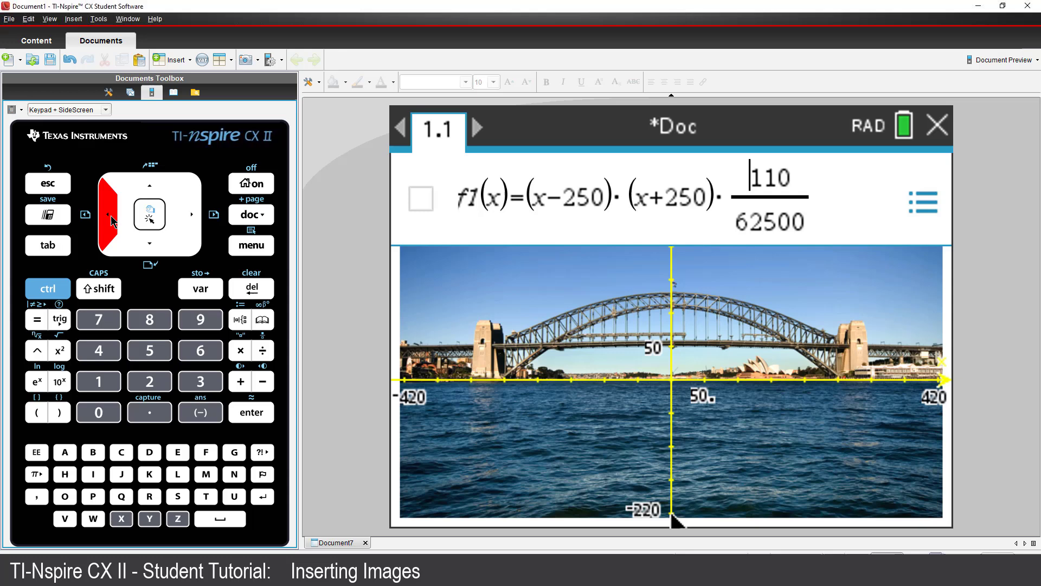
pyautogui.click(201, 413)
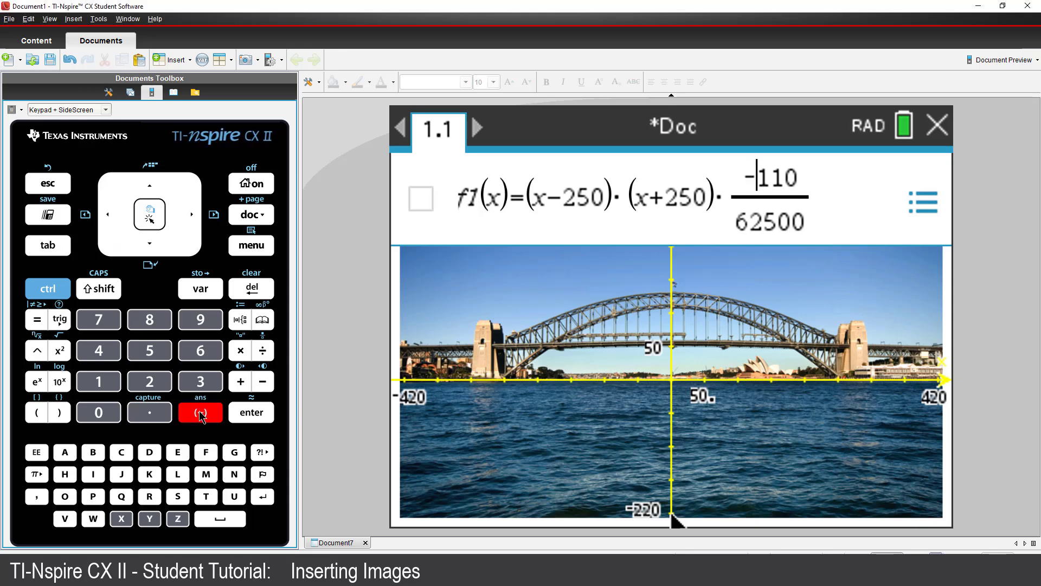
# Graph f1, select its label, and return to the home screen.
pyautogui.click(251, 413)
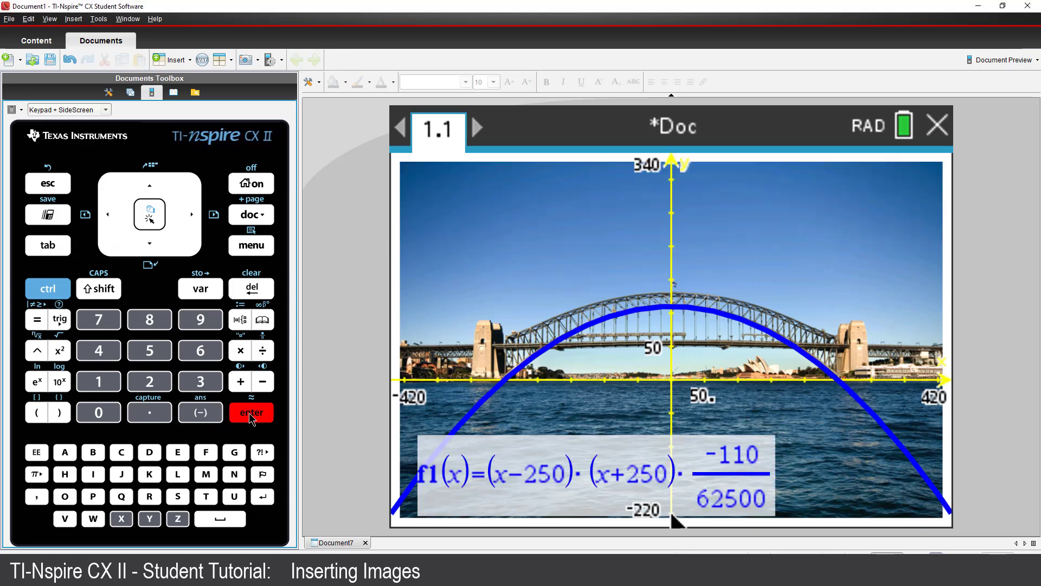
pyautogui.click(465, 511)
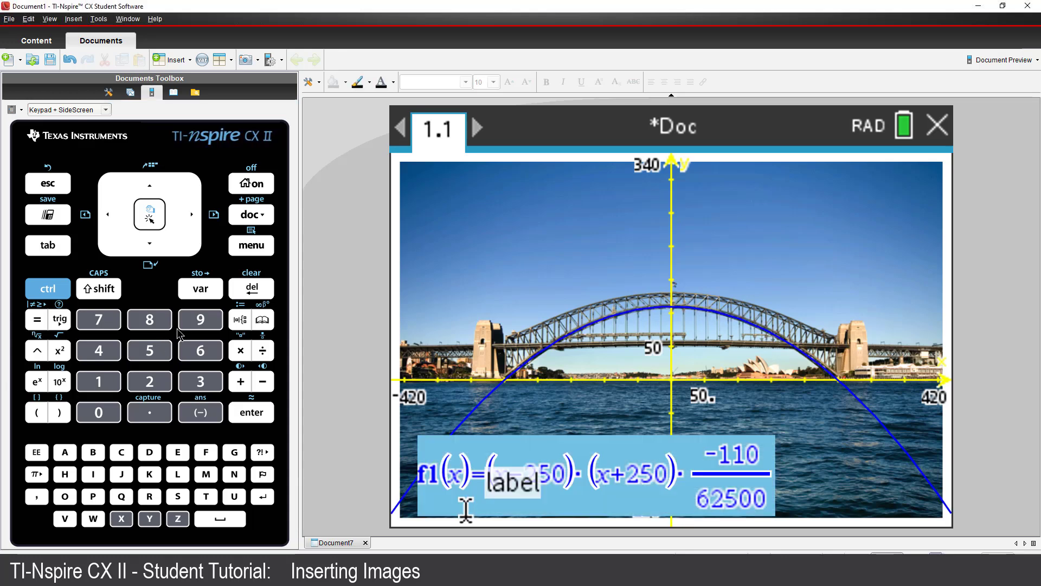
pyautogui.click(250, 184)
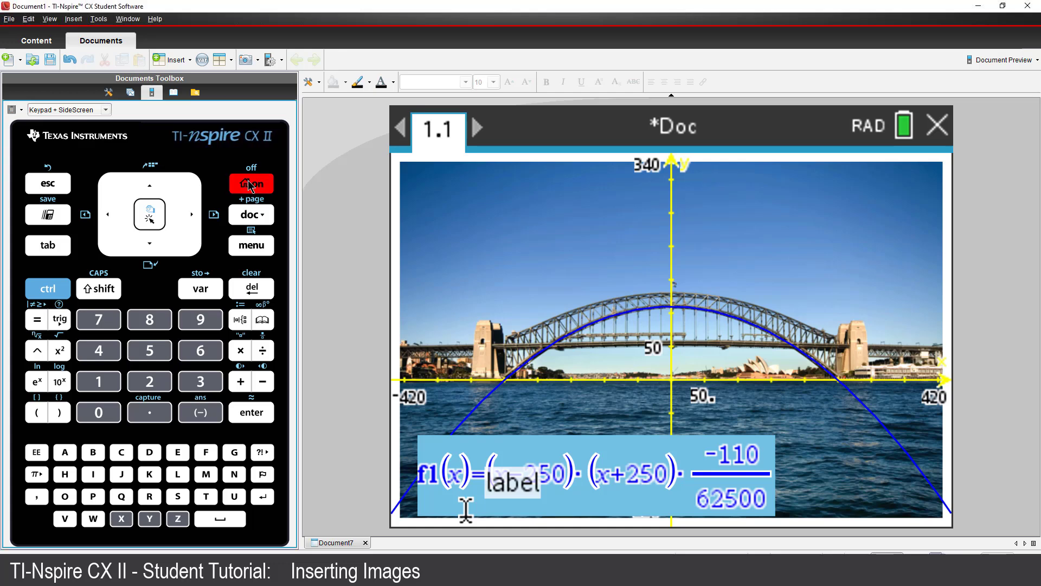
# Add a new Geometry page to the document.
pyautogui.click(149, 249)
pyautogui.click(190, 216)
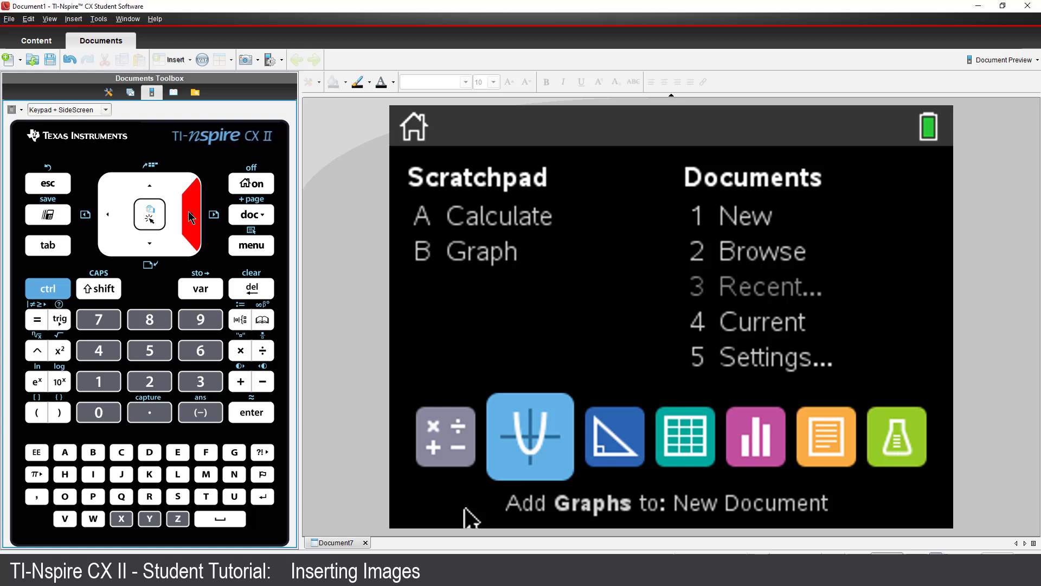
pyautogui.click(251, 413)
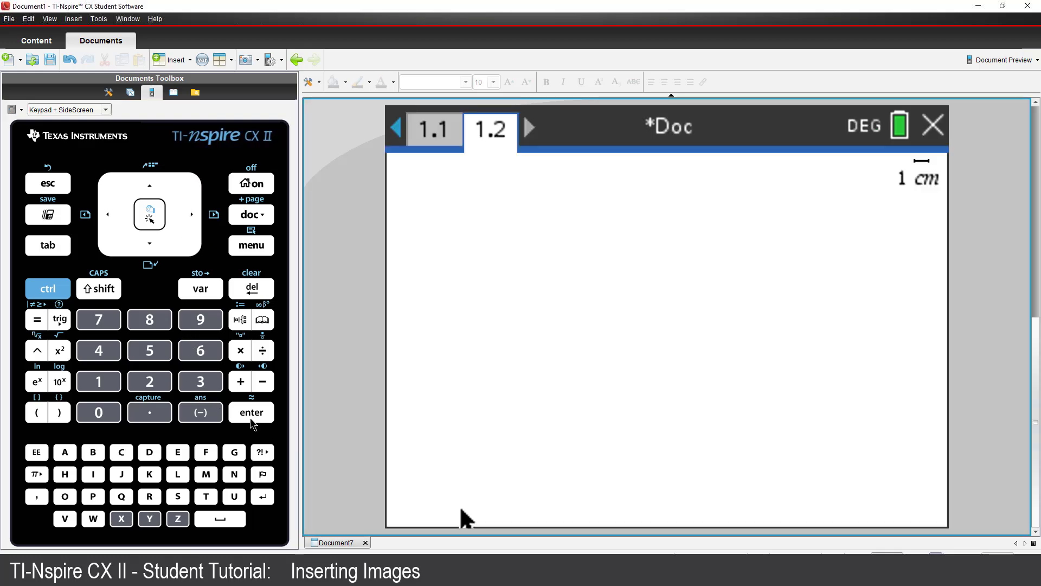
# Insert the Tasmania Map.jpg picture onto page 1.2.
pyautogui.click(174, 59)
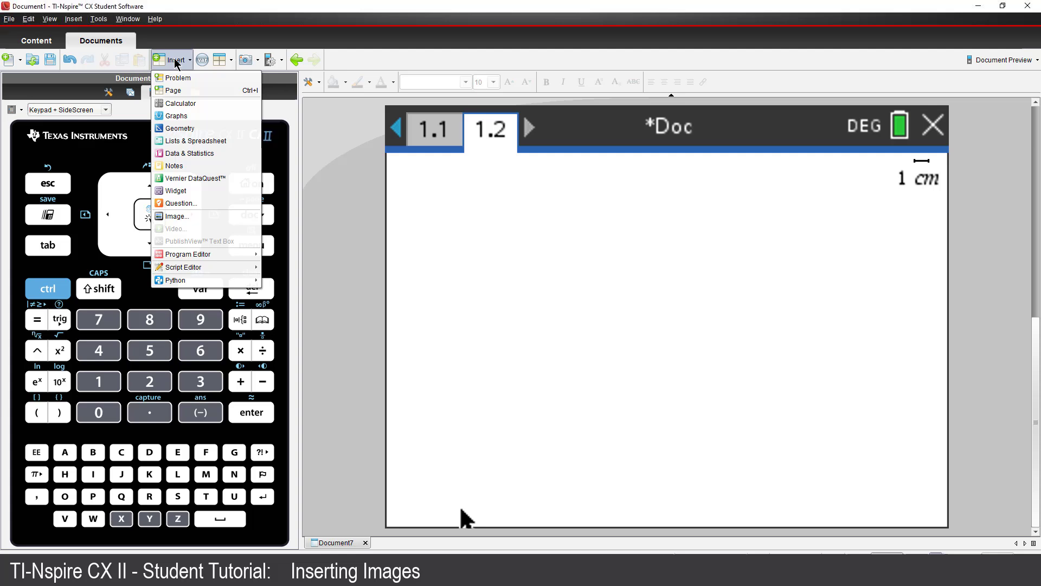
pyautogui.click(182, 216)
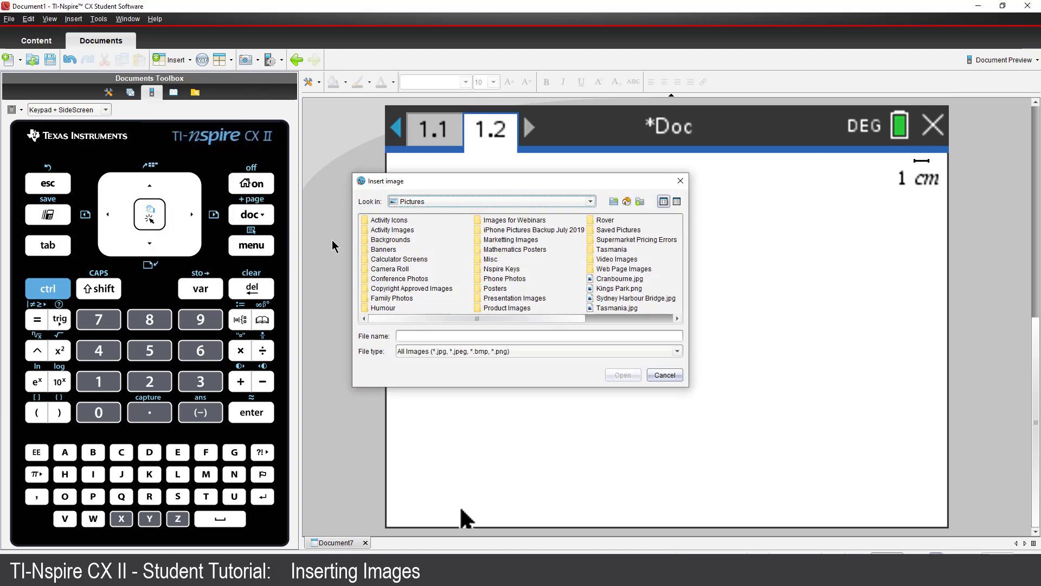
pyautogui.click(597, 308)
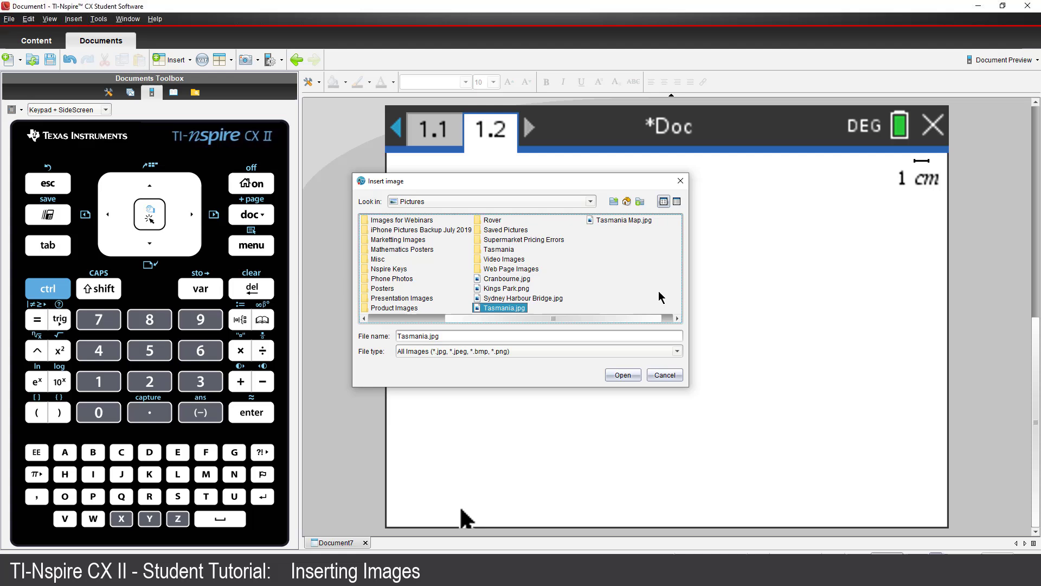
pyautogui.click(624, 222)
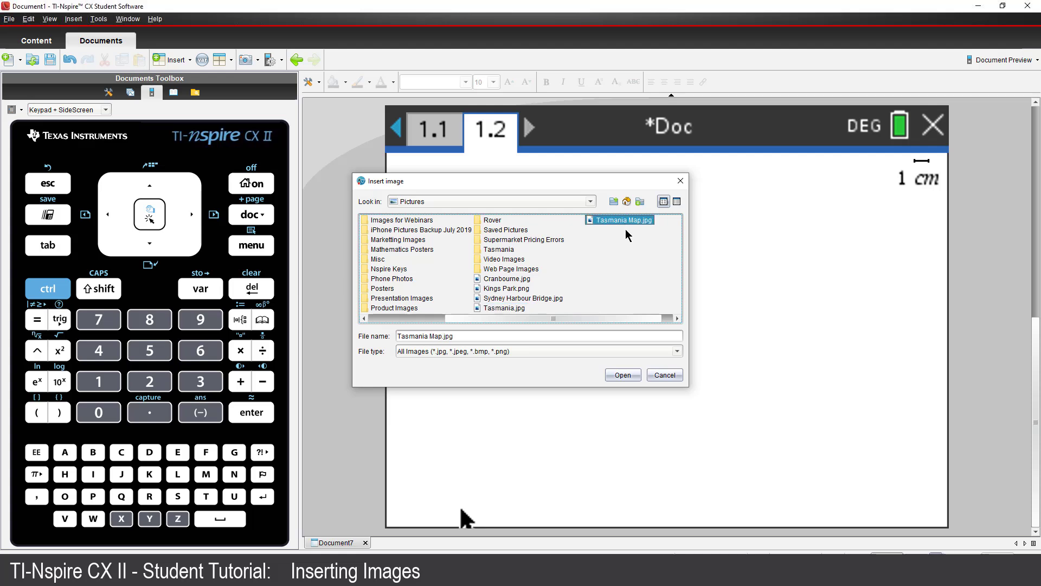
pyautogui.click(631, 372)
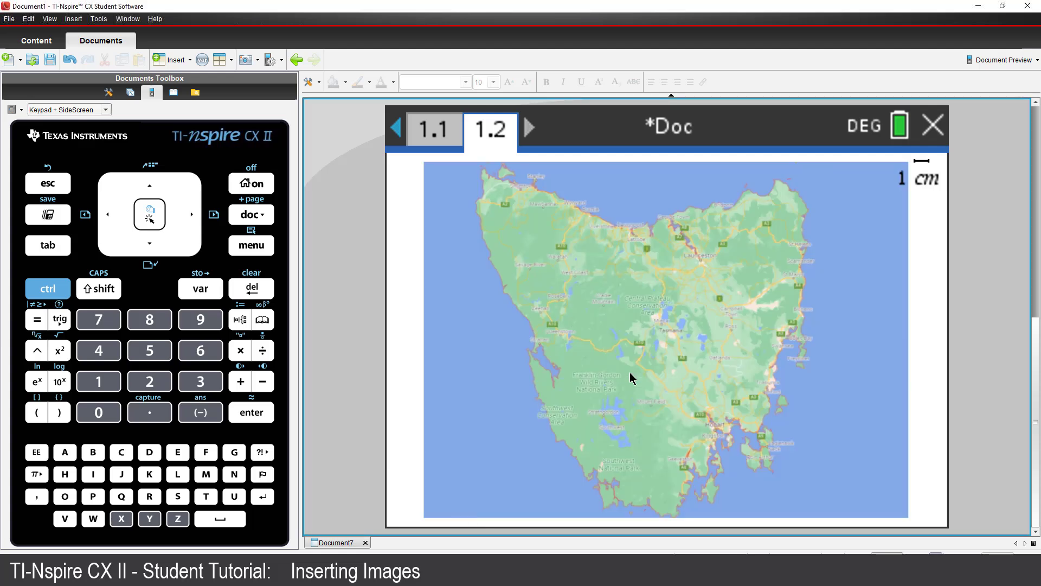
# Draw a segment from northern Tasmania to the south-east coast.
pyautogui.click(260, 250)
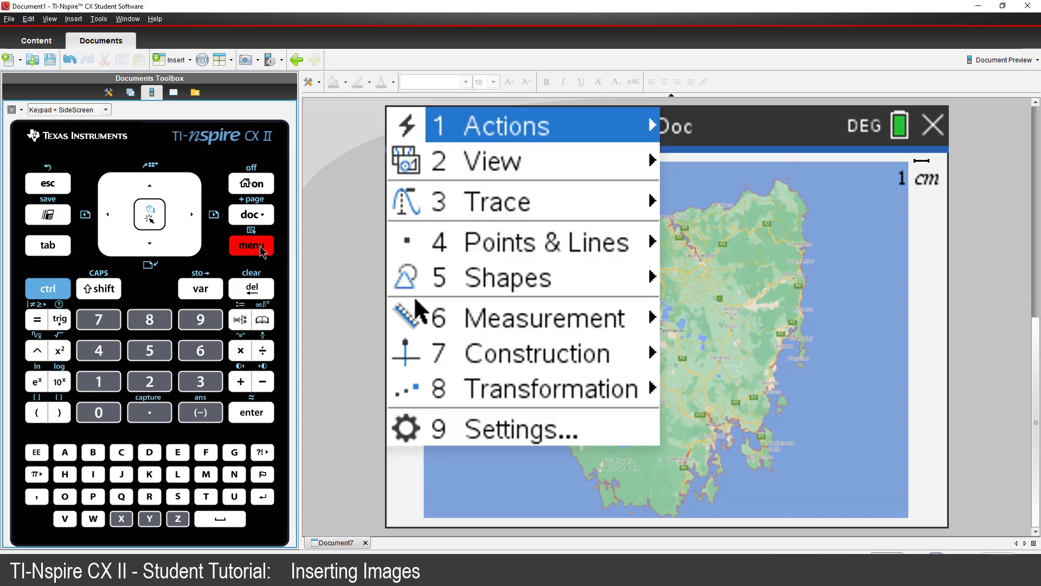
pyautogui.click(112, 350)
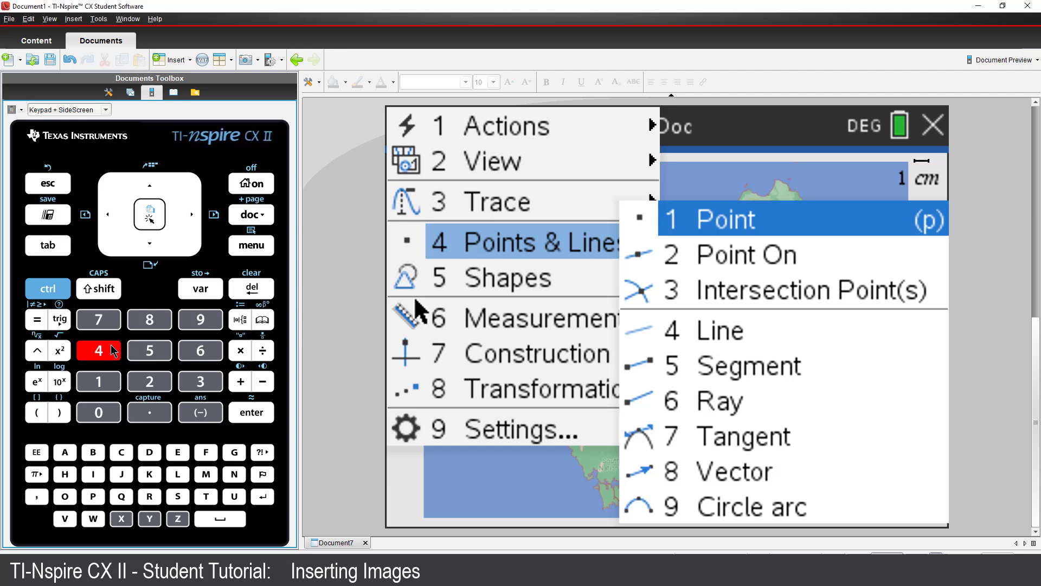
pyautogui.click(149, 352)
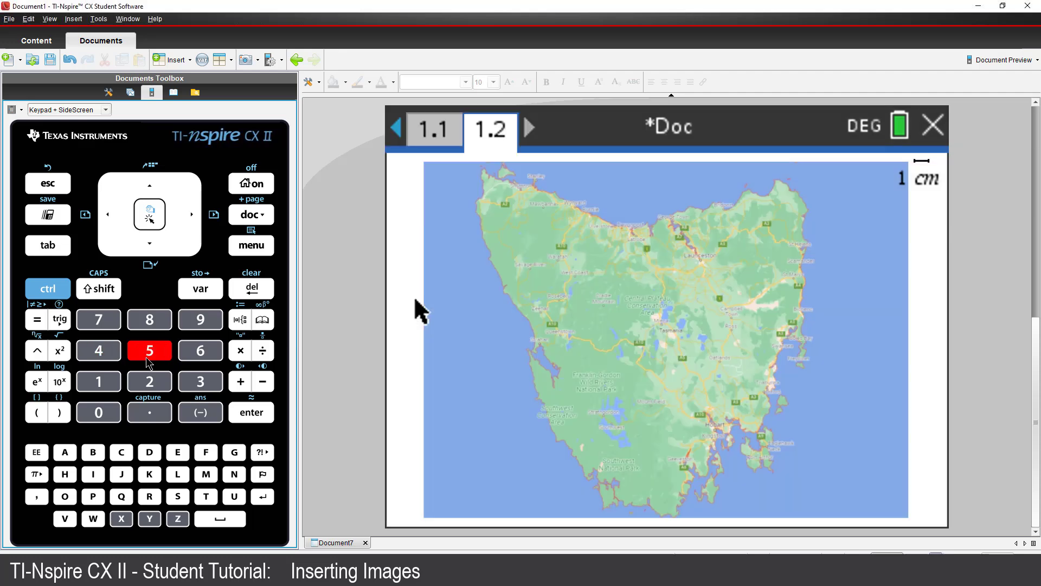
pyautogui.click(701, 260)
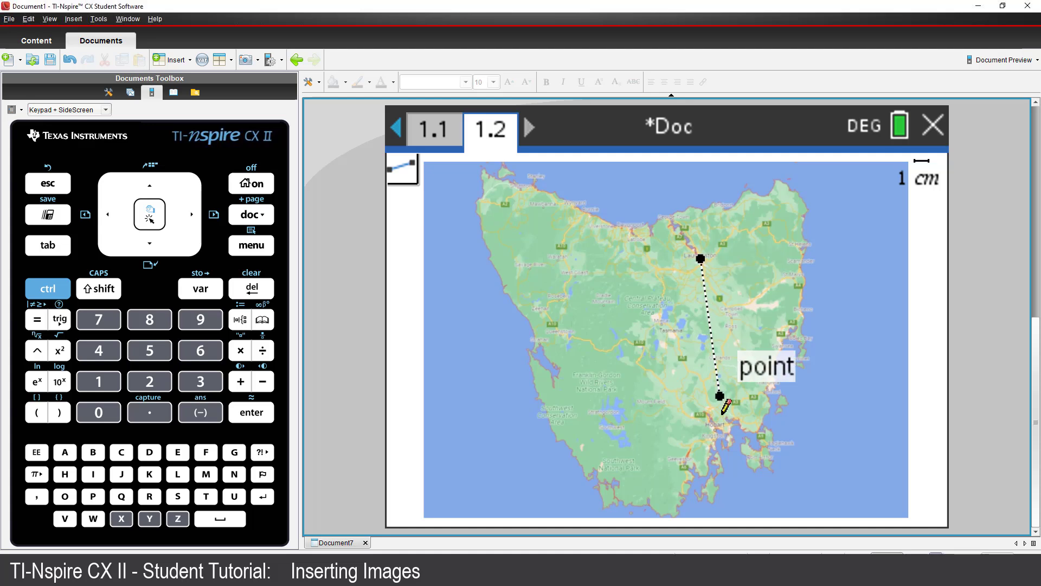
pyautogui.click(714, 429)
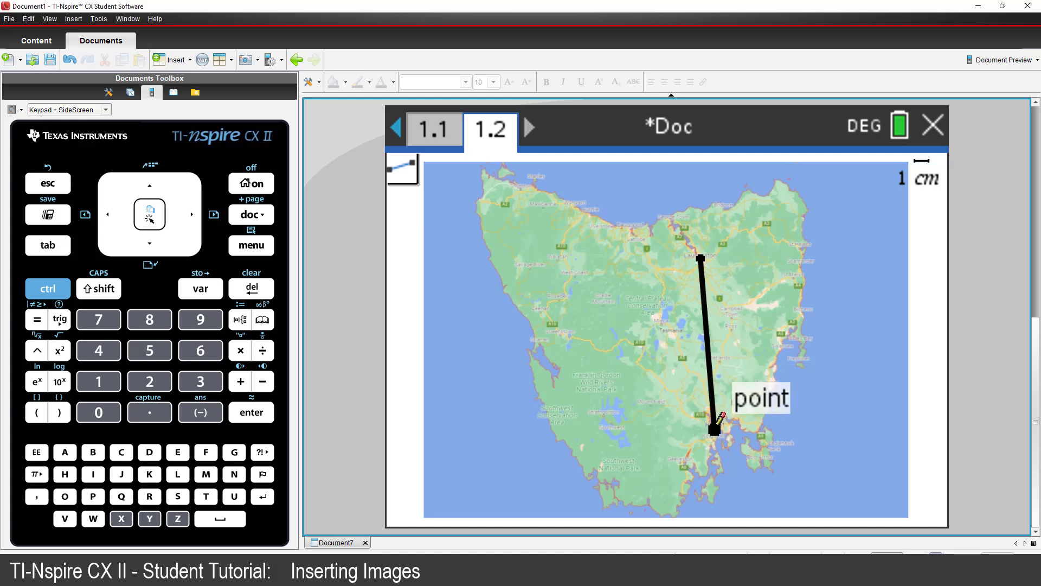
# Measure the segment's length at 9.7 cm, then bring up the Scratchpad.
pyautogui.click(259, 246)
pyautogui.click(207, 350)
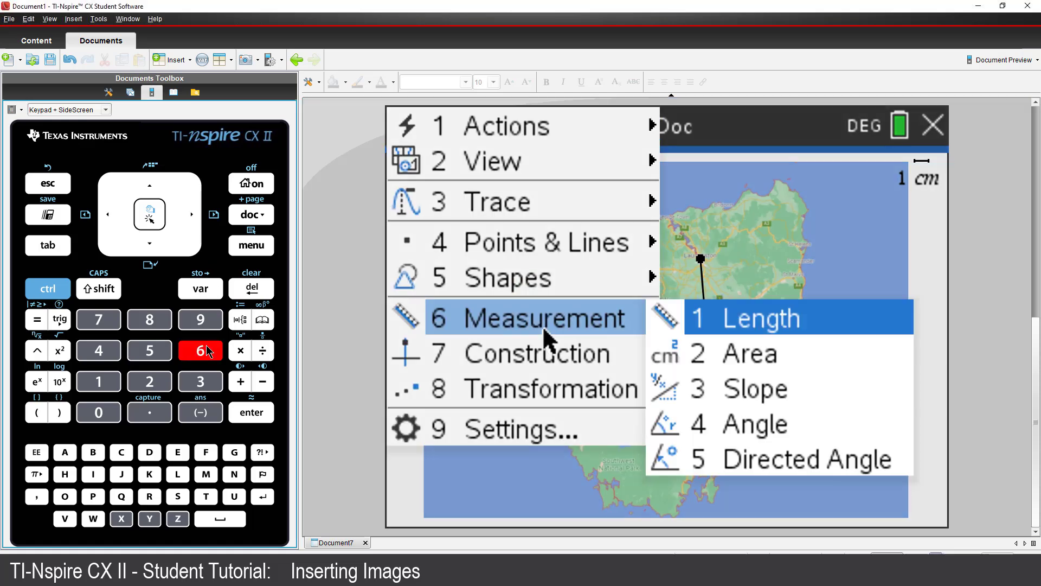
pyautogui.click(108, 383)
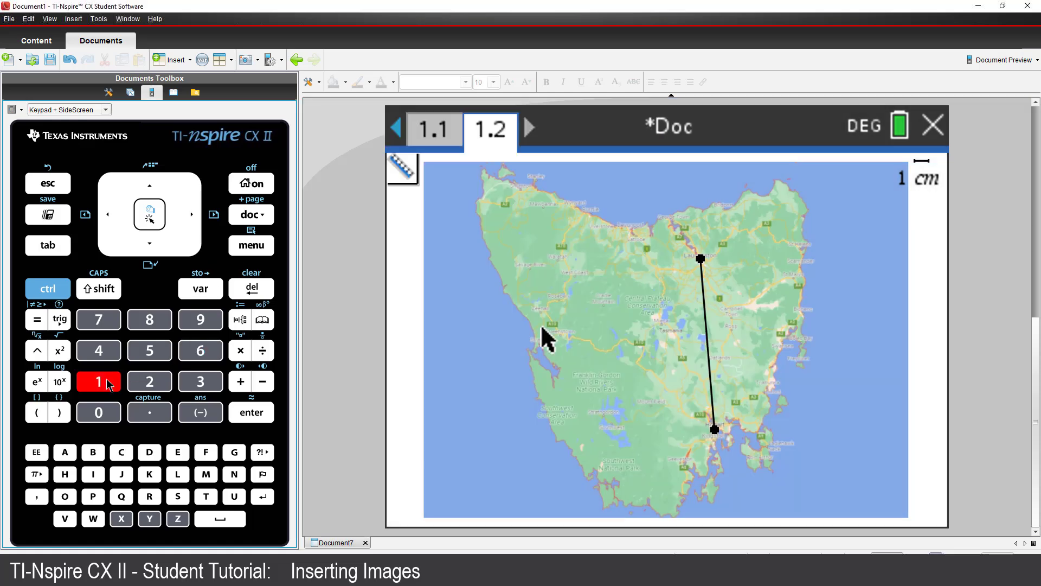
pyautogui.click(710, 342)
pyautogui.click(713, 322)
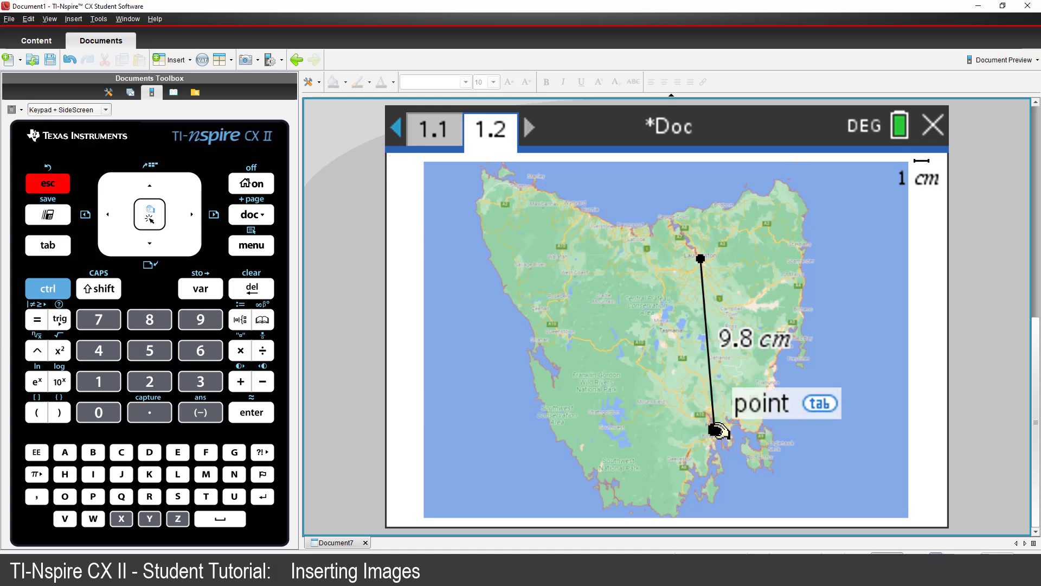
pyautogui.moveTo(715, 429); pyautogui.dragTo(720, 427)
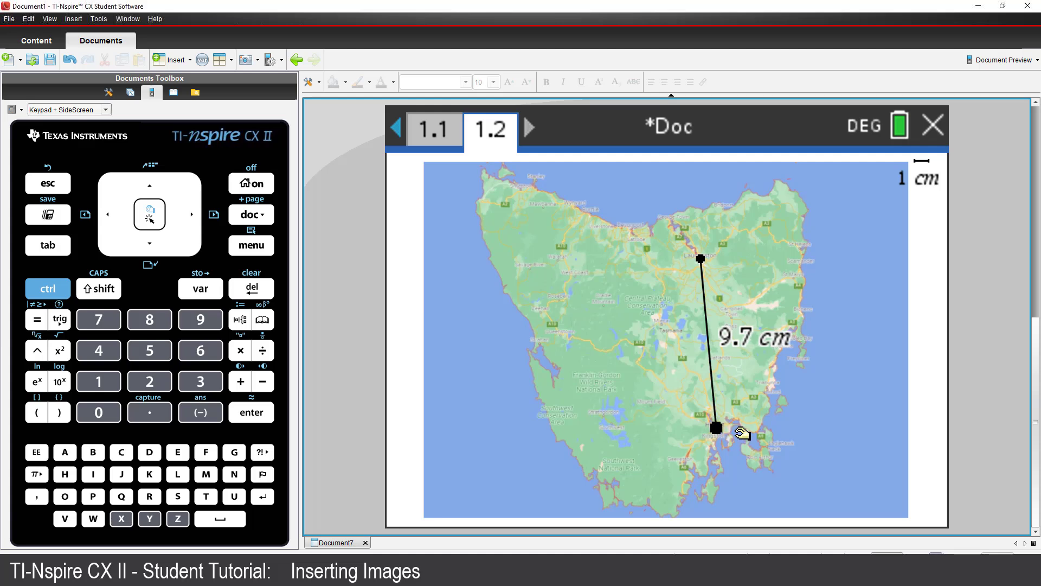
pyautogui.click(43, 218)
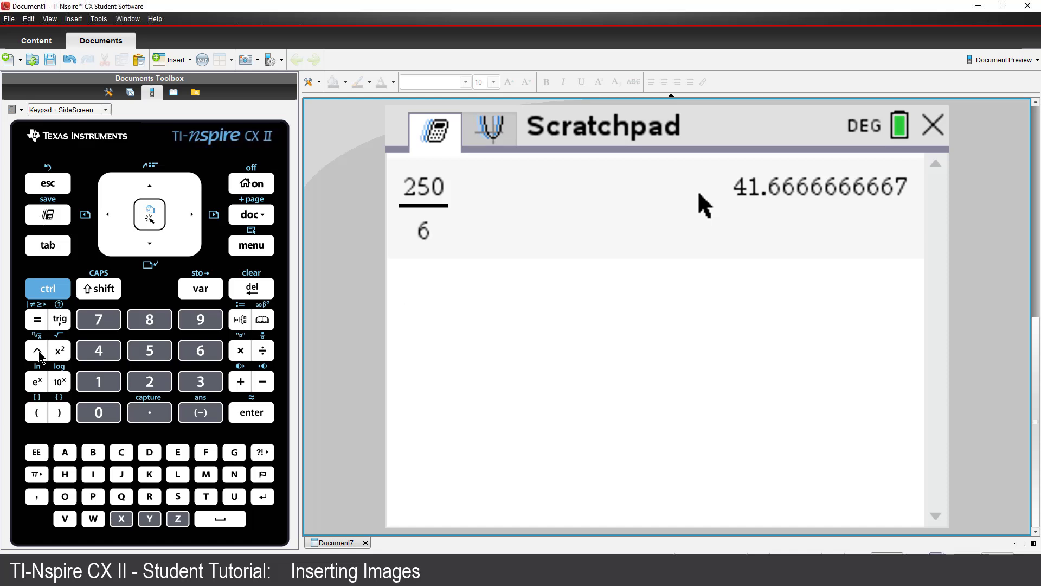
# Calculate 160 ÷ 9.7 on the Scratchpad keypad, giving 16.4948453608.
pyautogui.click(110, 384)
pyautogui.click(194, 355)
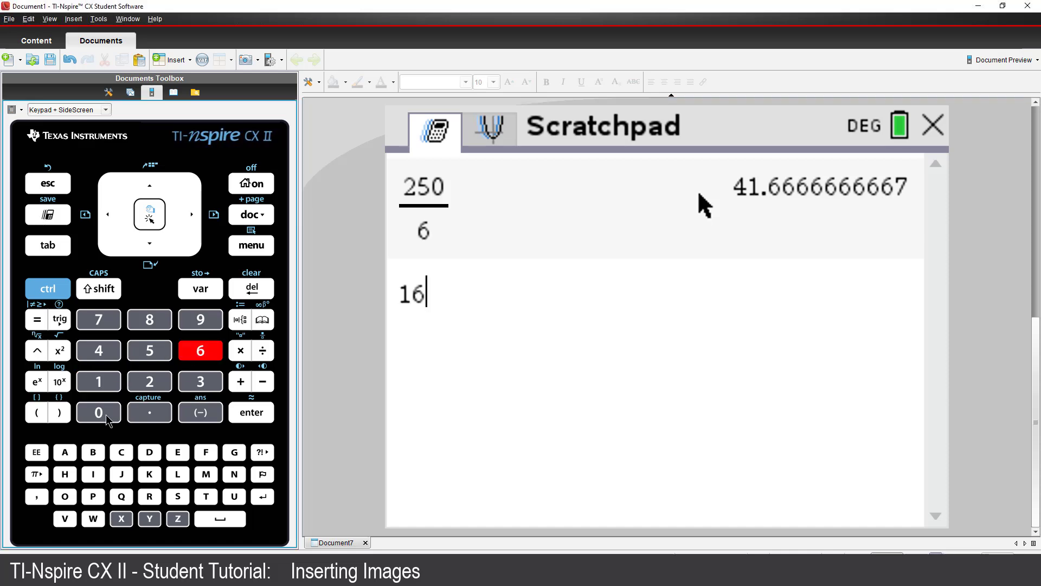
pyautogui.write('0')
pyautogui.click(263, 351)
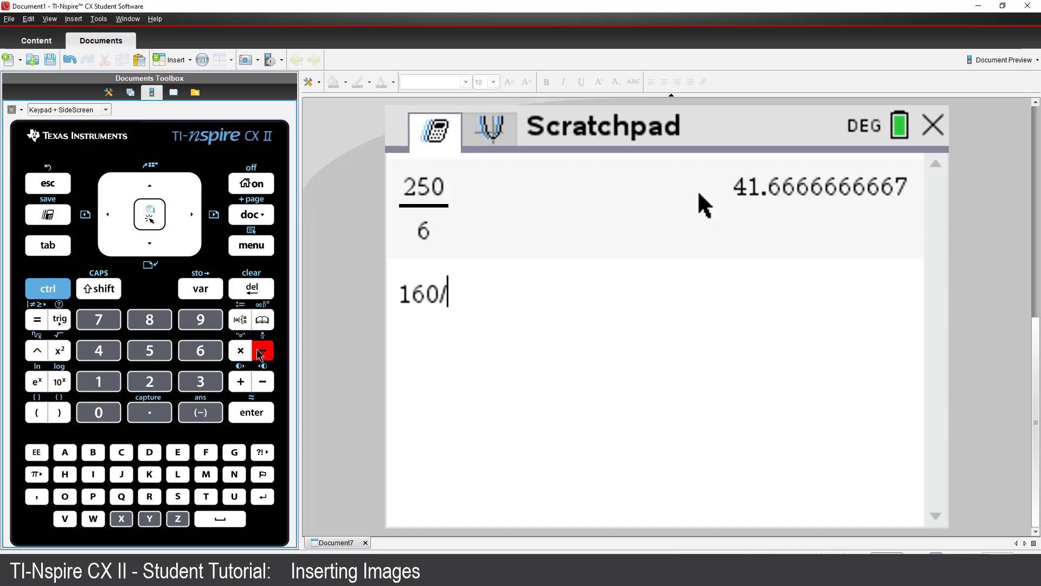
pyautogui.click(200, 319)
pyautogui.click(153, 413)
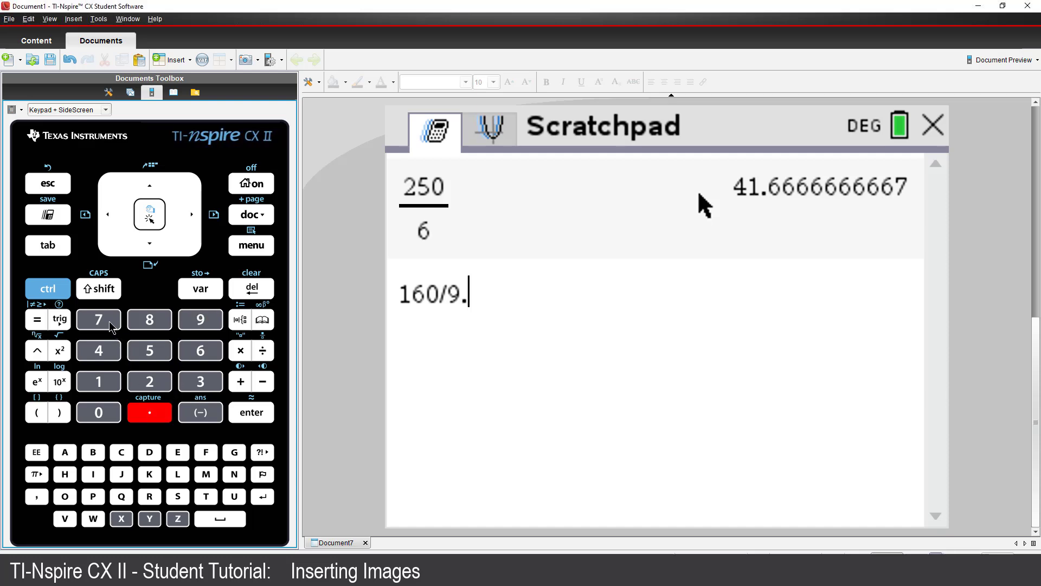
pyautogui.click(110, 322)
pyautogui.click(250, 413)
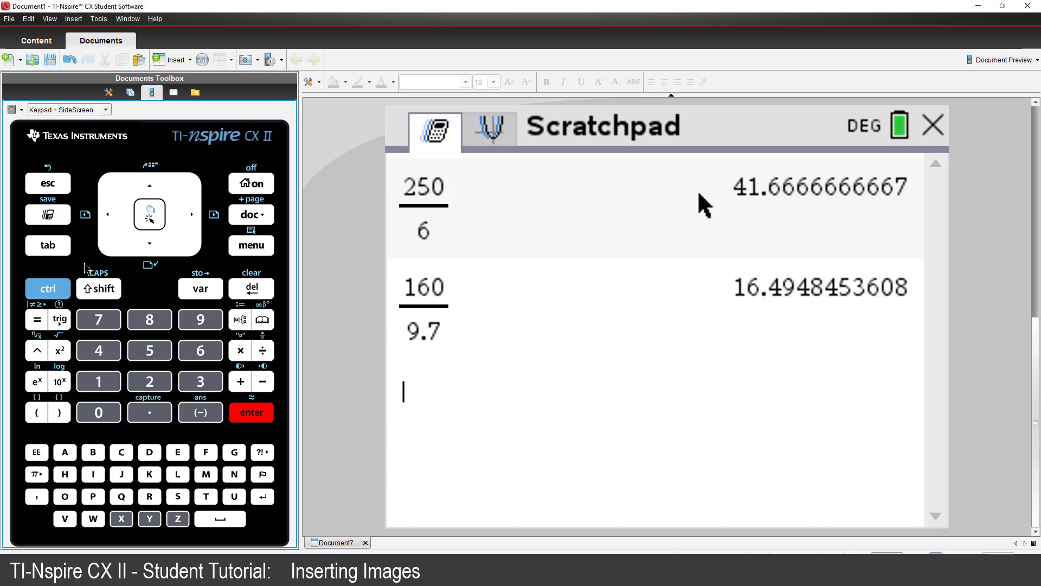
# Close the Scratchpad and change the map scale unit to km, so it reads 16.5 km.
pyautogui.click(47, 184)
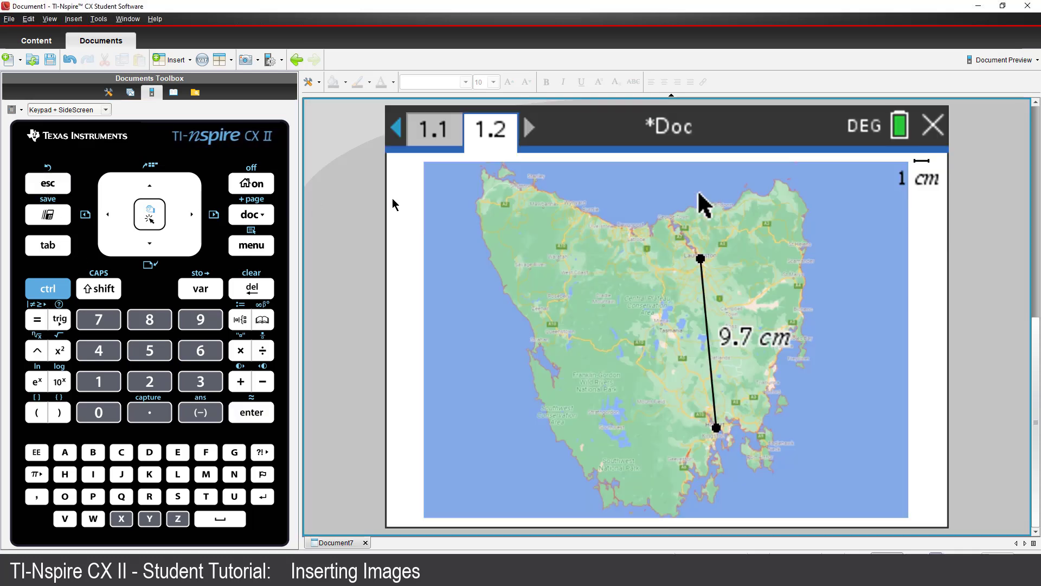
pyautogui.click(902, 181)
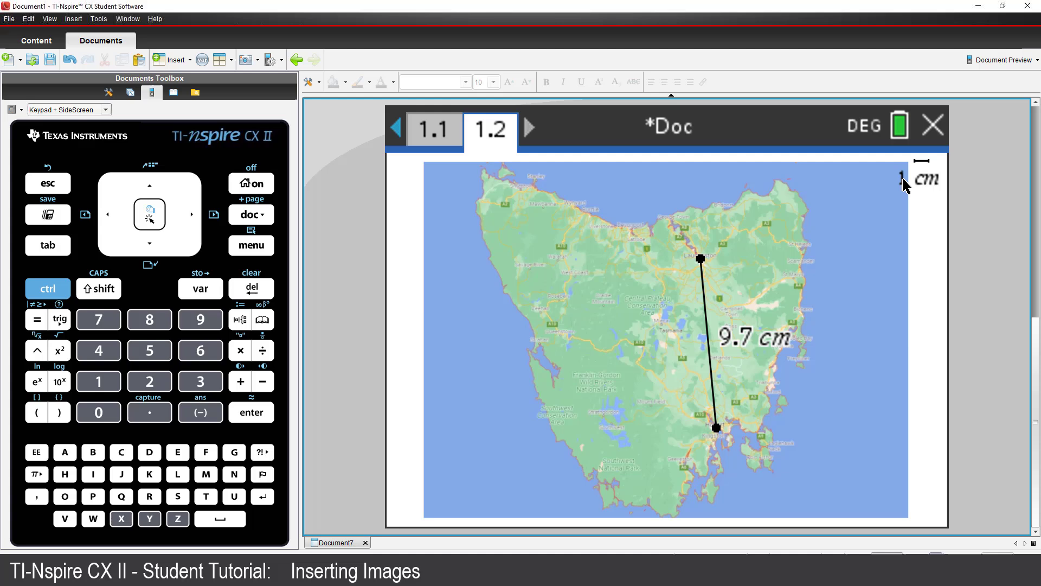
pyautogui.doubleClick(902, 180)
pyautogui.press('BackSpace')
pyautogui.write('16.')
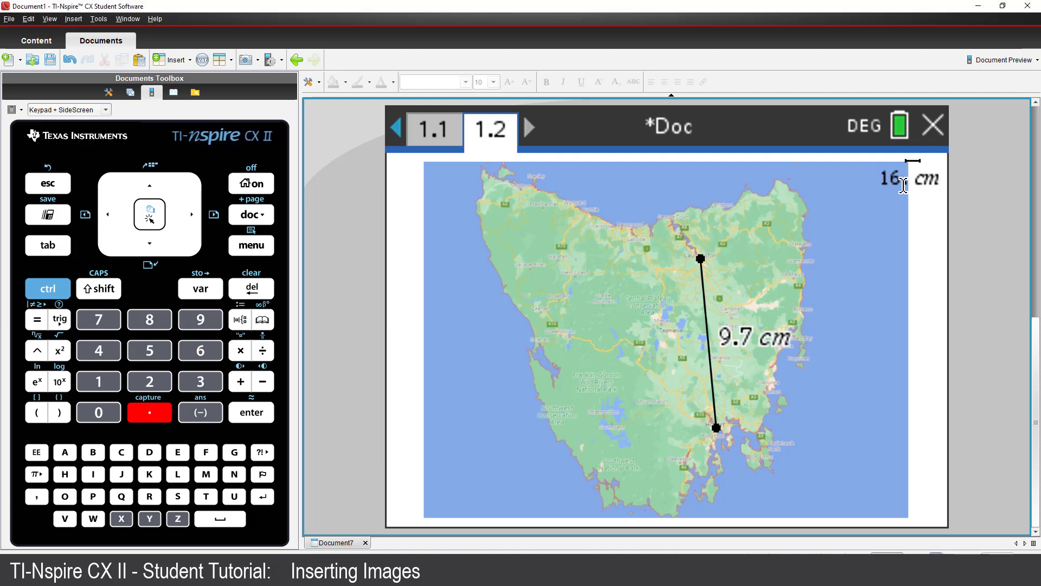
pyautogui.write('5')
pyautogui.press('Delete')
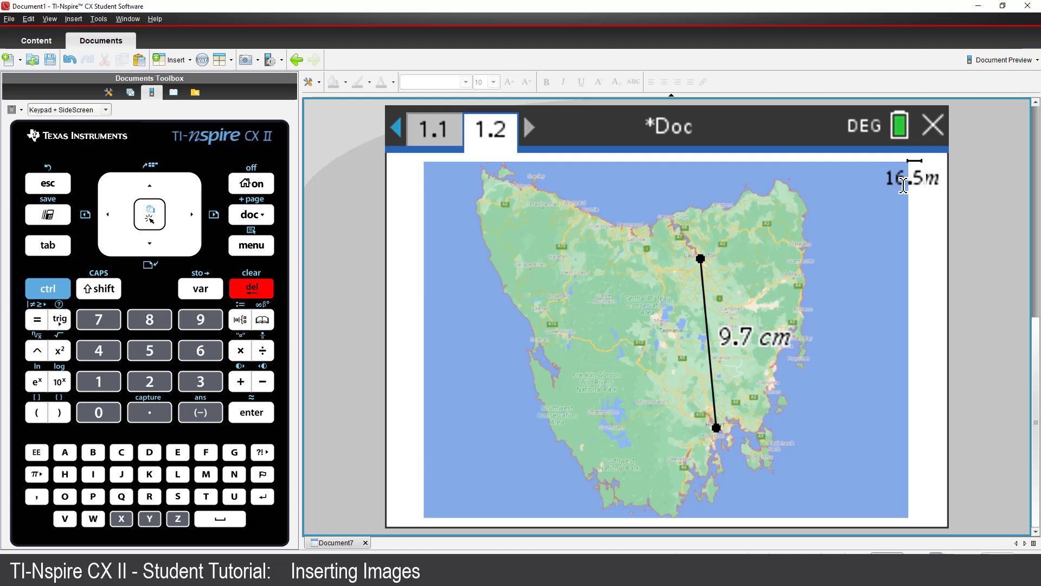
pyautogui.write('k')
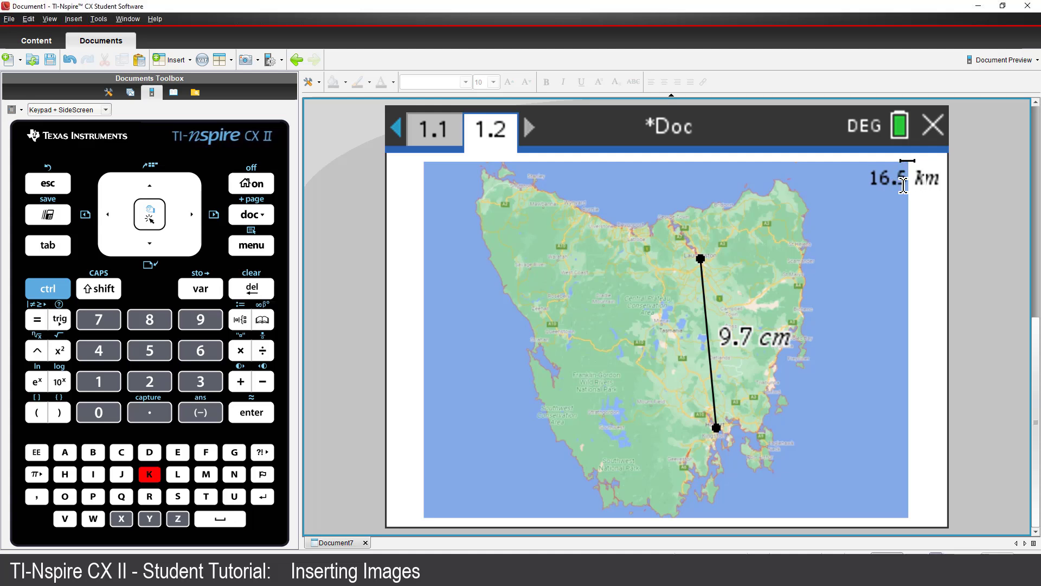
pyautogui.press('Return')
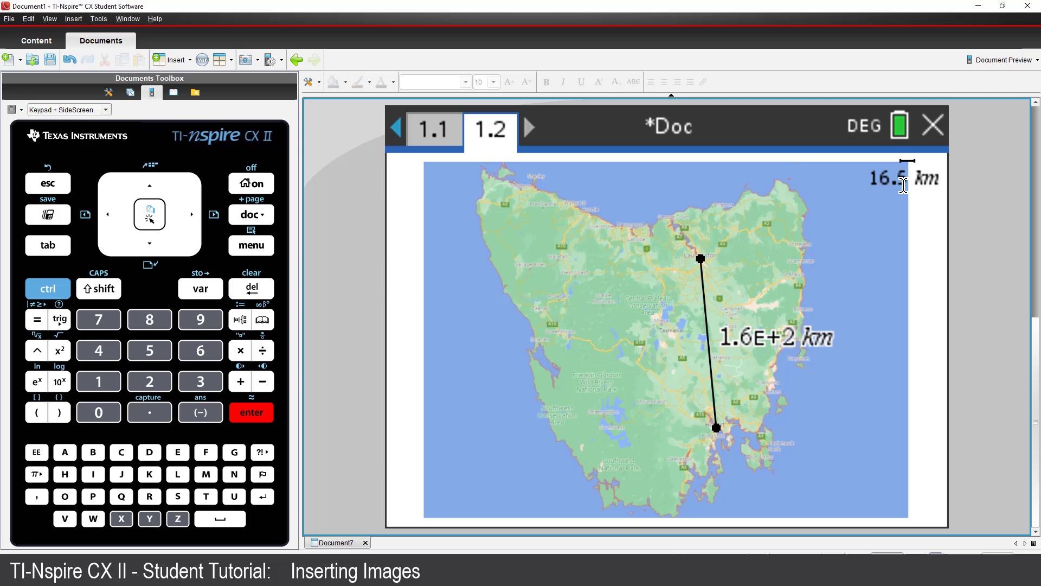
# Raise the segment length's display precision to 3 decimals, showing 160.095 km.
pyautogui.rightClick(812, 336)
pyautogui.moveTo(692, 335)
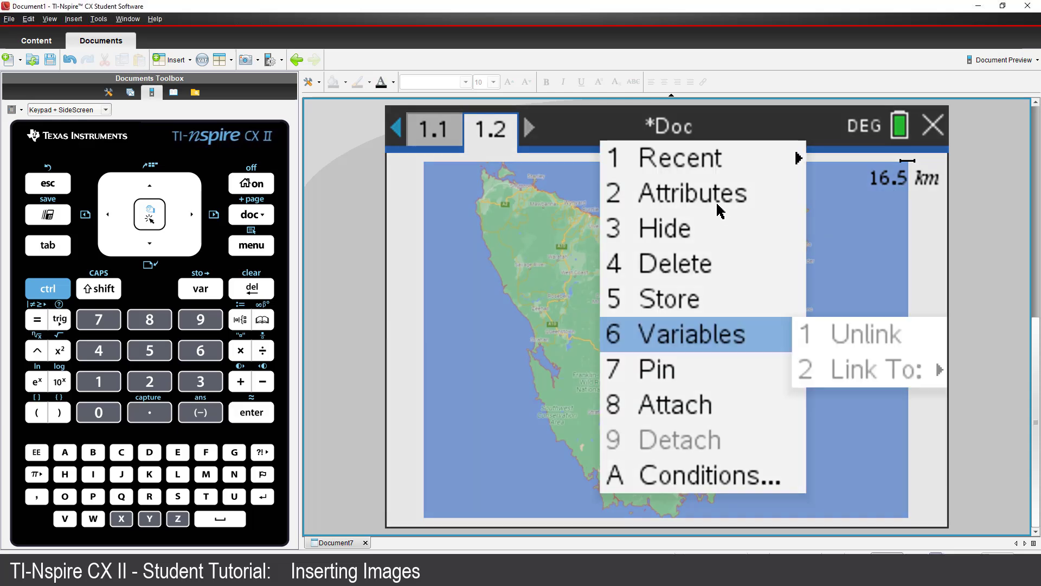
pyautogui.click(715, 196)
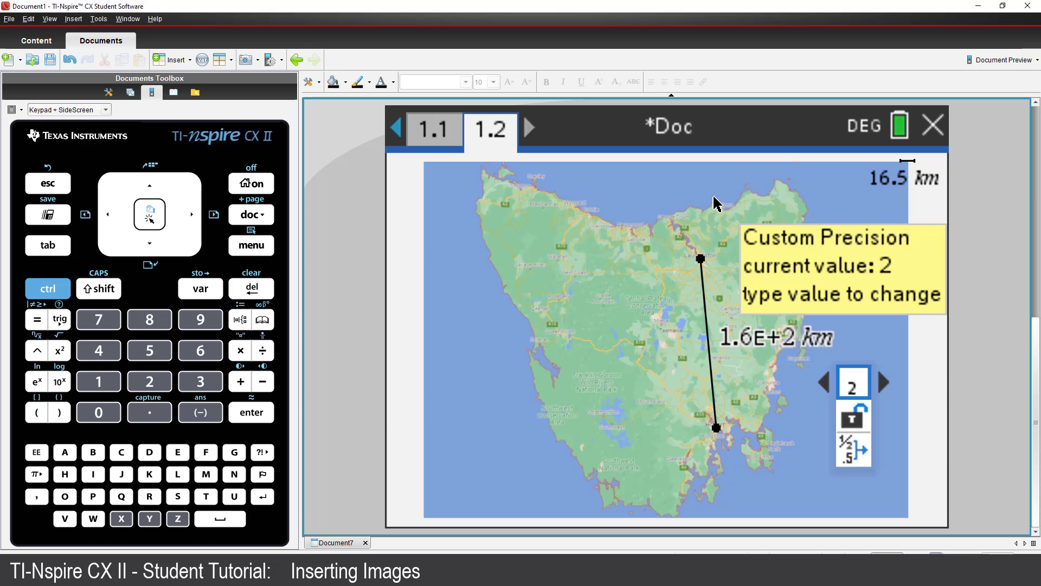
pyautogui.press('Right')
pyautogui.press('Return')
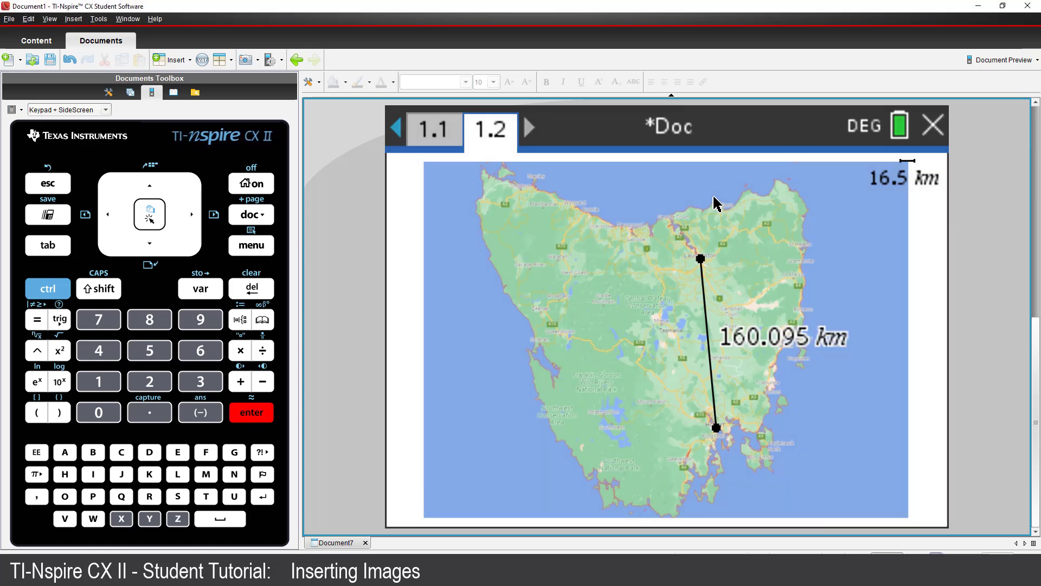
# Start a polygon at Tasmania's northwest tip and trace the north coast to the northeast tip.
pyautogui.click(265, 246)
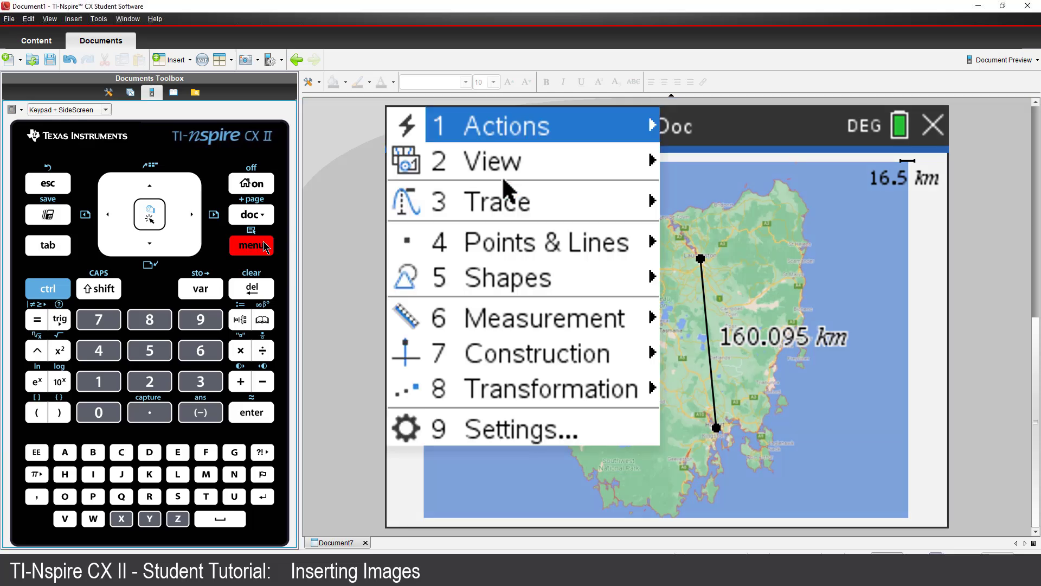
pyautogui.click(157, 358)
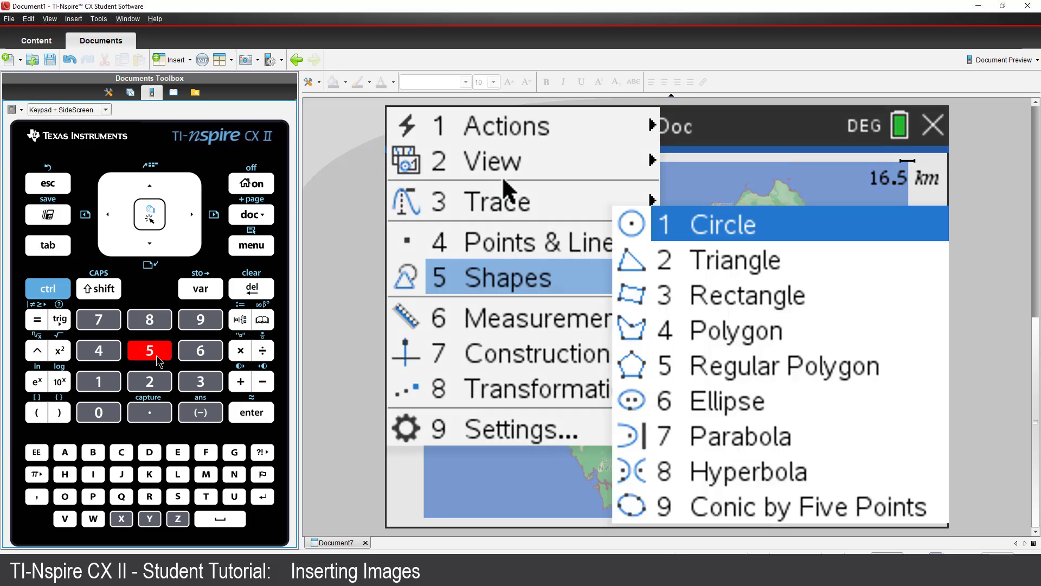
pyautogui.click(112, 359)
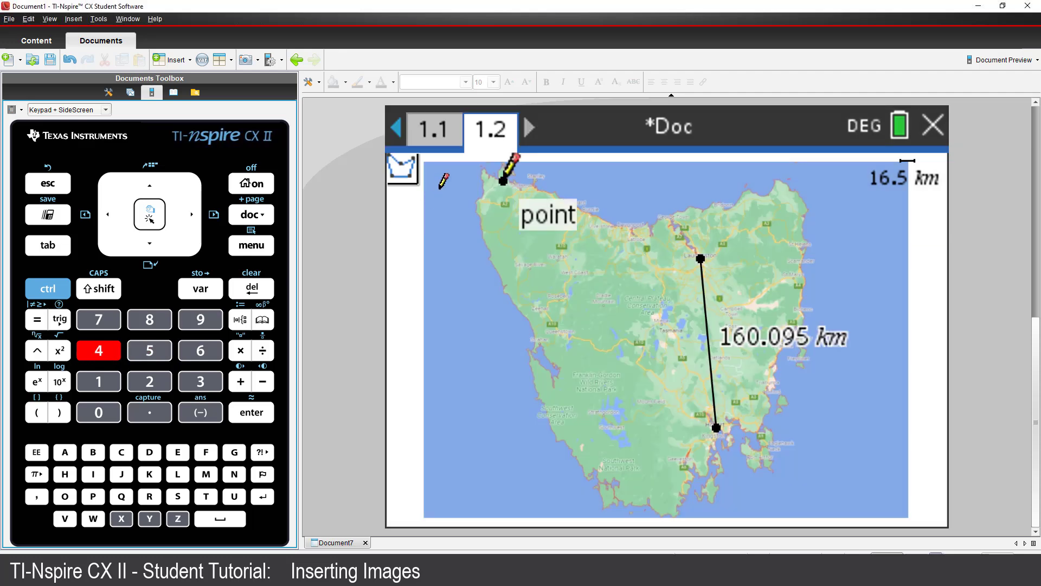
pyautogui.click(484, 172)
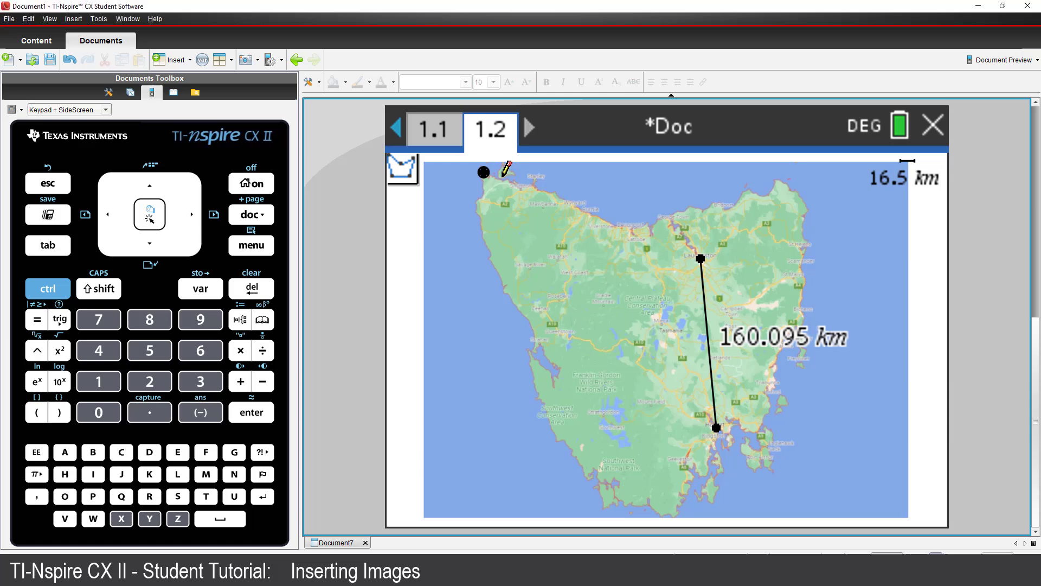
pyautogui.click(626, 229)
pyautogui.click(687, 206)
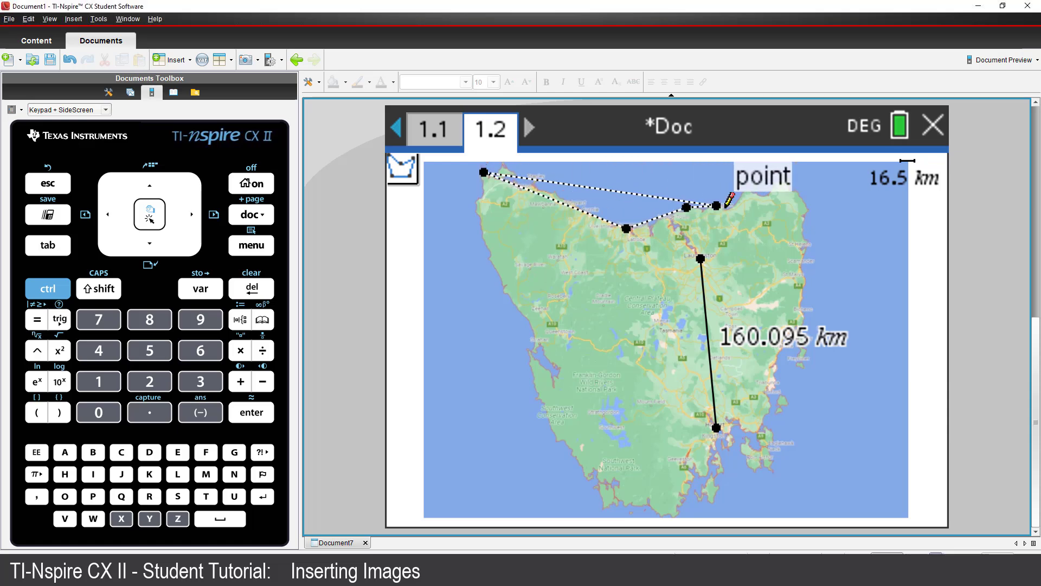
pyautogui.click(725, 209)
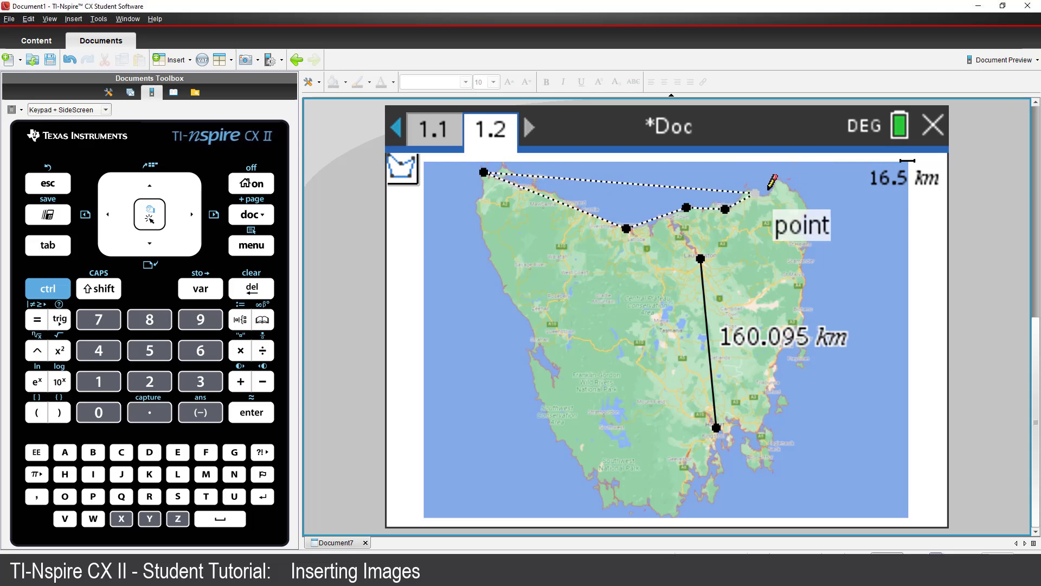
pyautogui.click(779, 180)
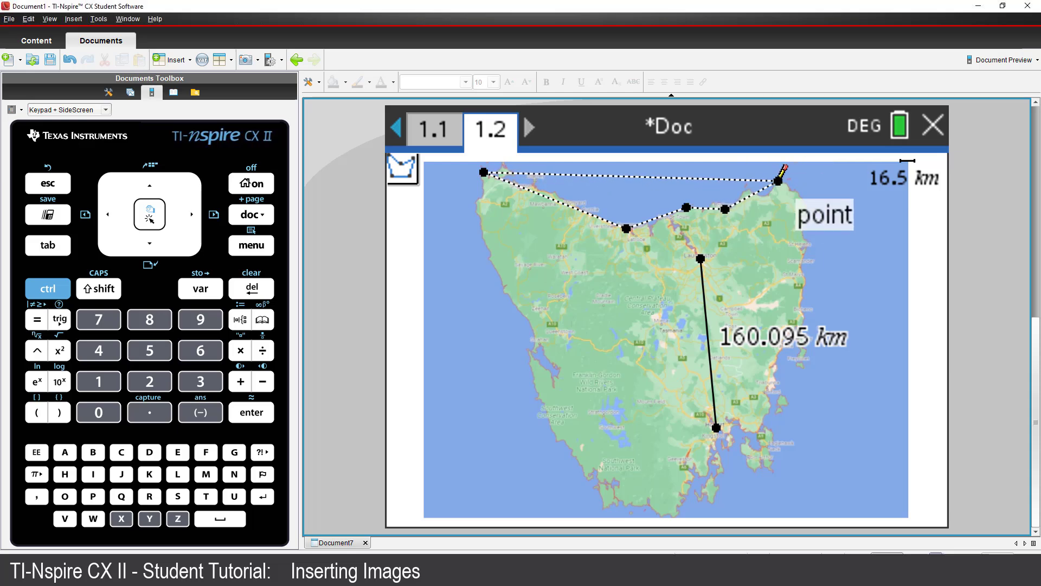
# Trace the polygon down the east, south and west coasts and close it.
pyautogui.click(810, 212)
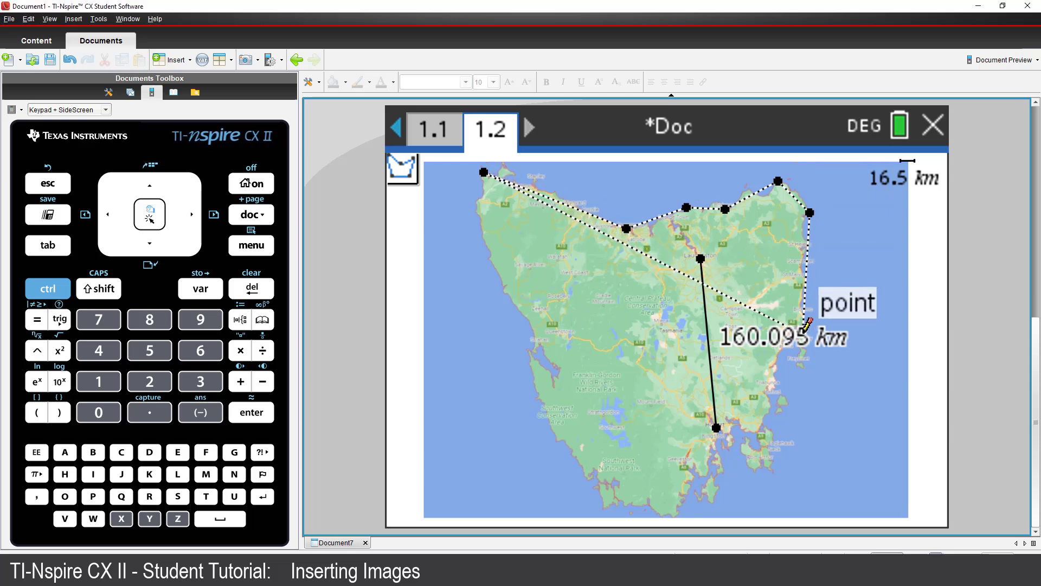
pyautogui.click(766, 395)
pyautogui.click(769, 407)
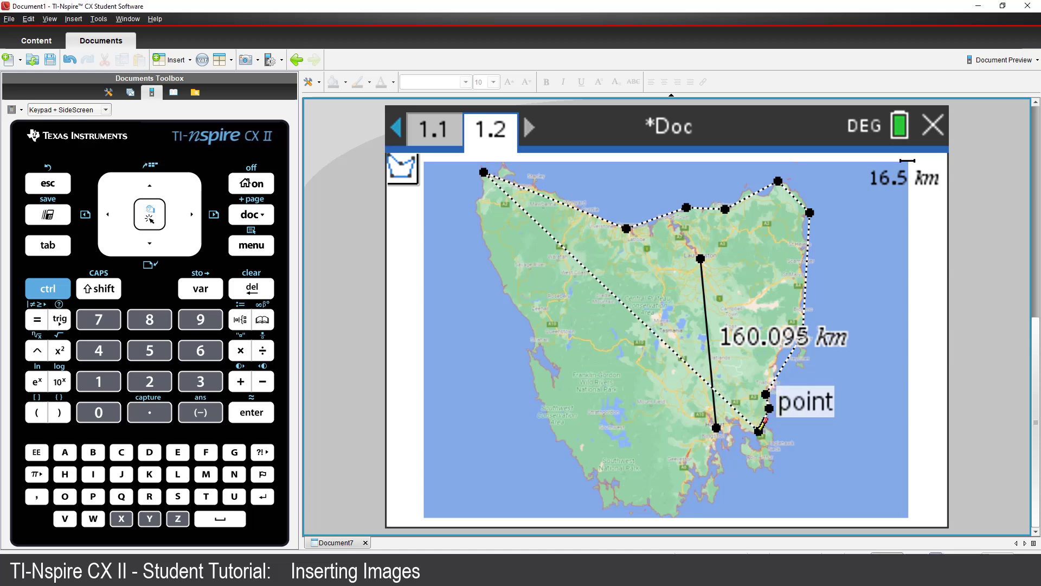
pyautogui.click(757, 435)
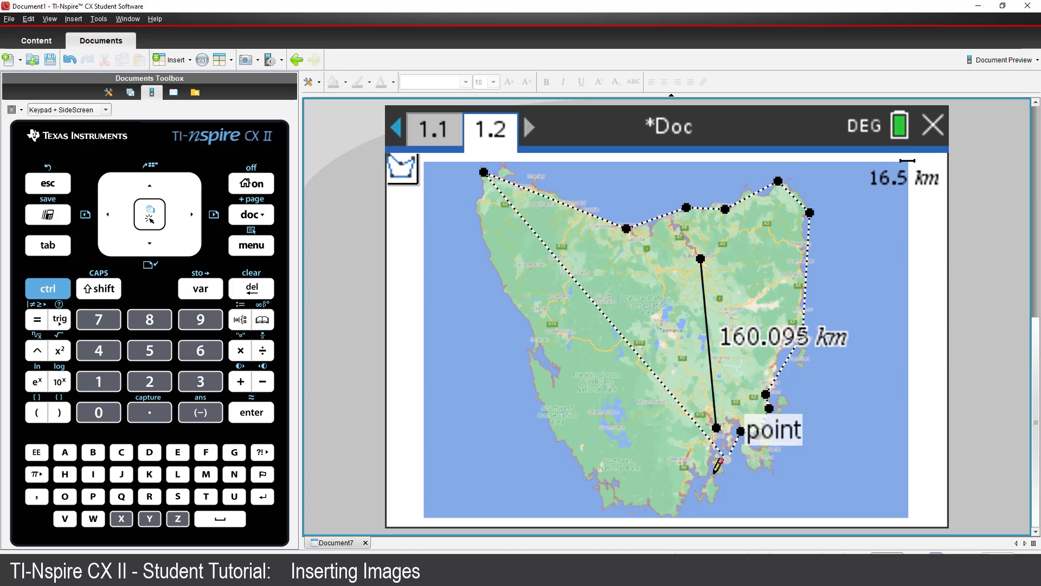
pyautogui.click(678, 516)
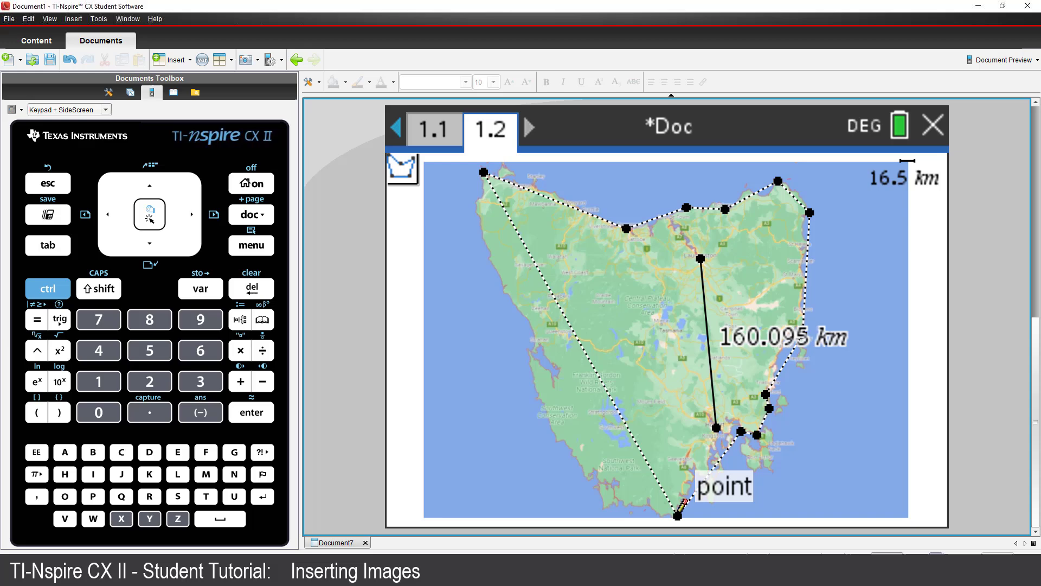
pyautogui.click(606, 506)
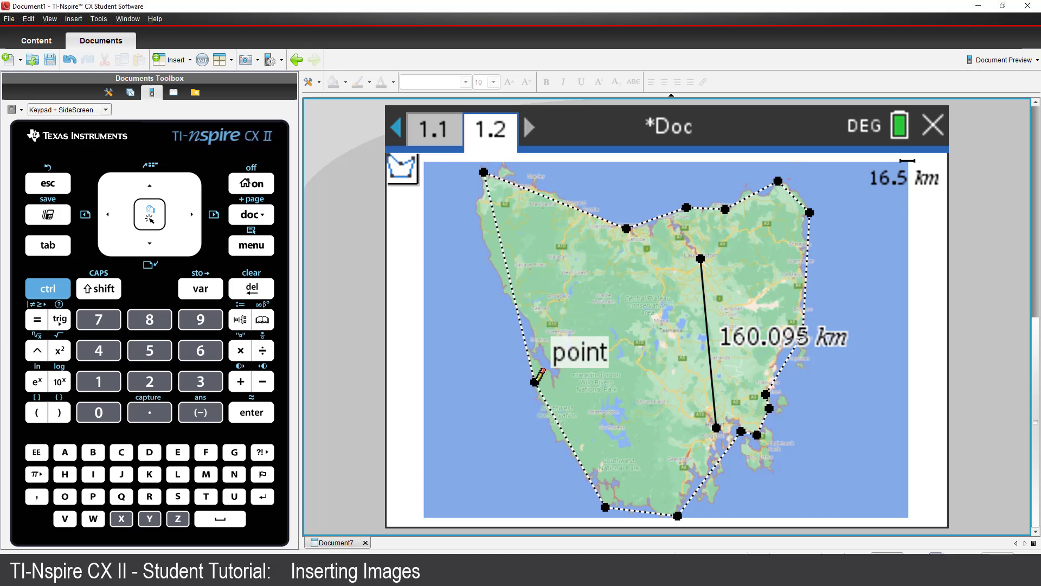
pyautogui.click(536, 383)
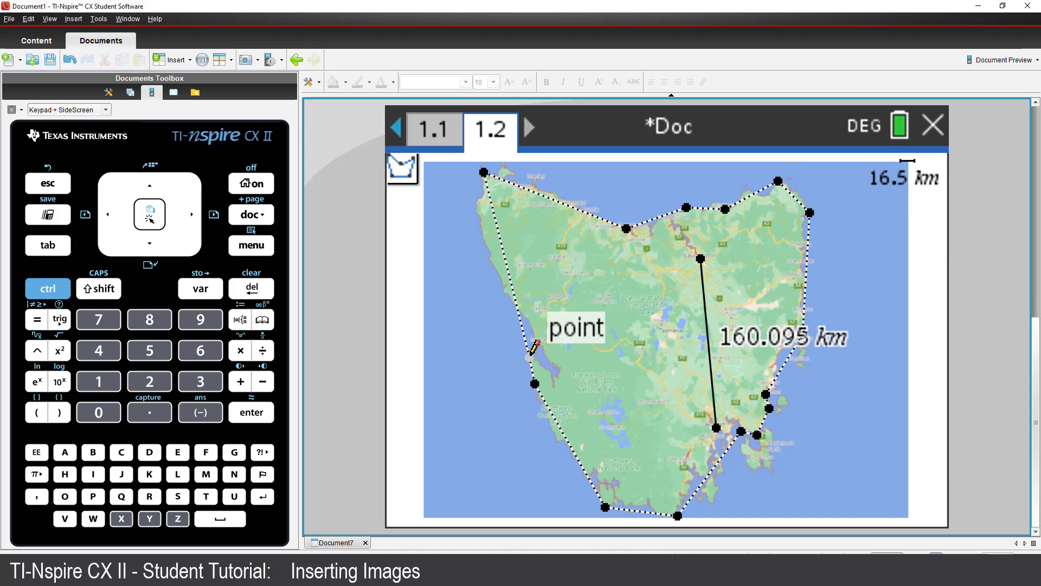
pyautogui.click(530, 356)
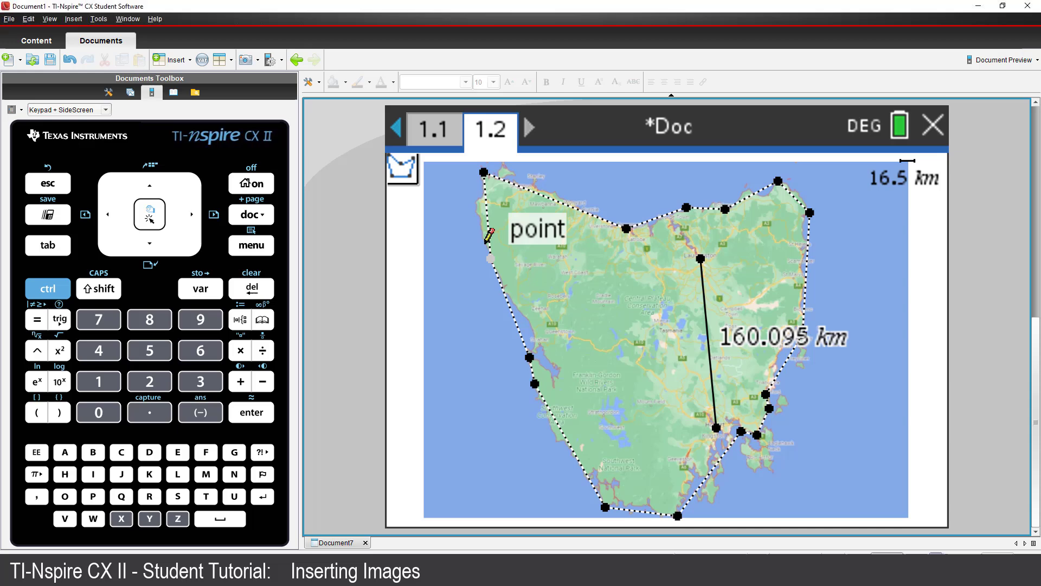
pyautogui.click(476, 210)
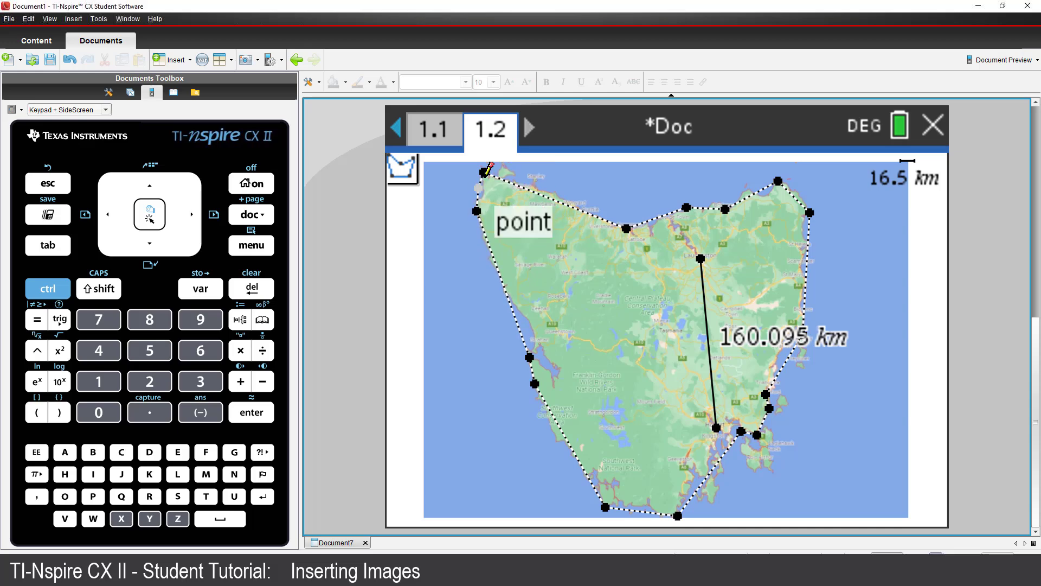
pyautogui.click(483, 171)
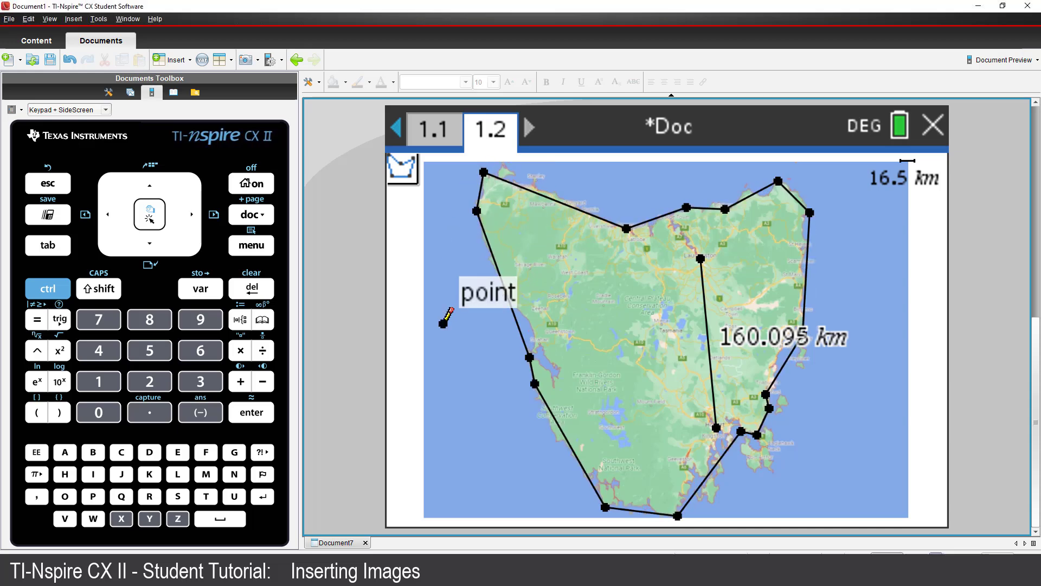
# Measure the Tasmania polygon's area and place the 6.5E+4 km² label in northern Tasmania.
pyautogui.click(254, 247)
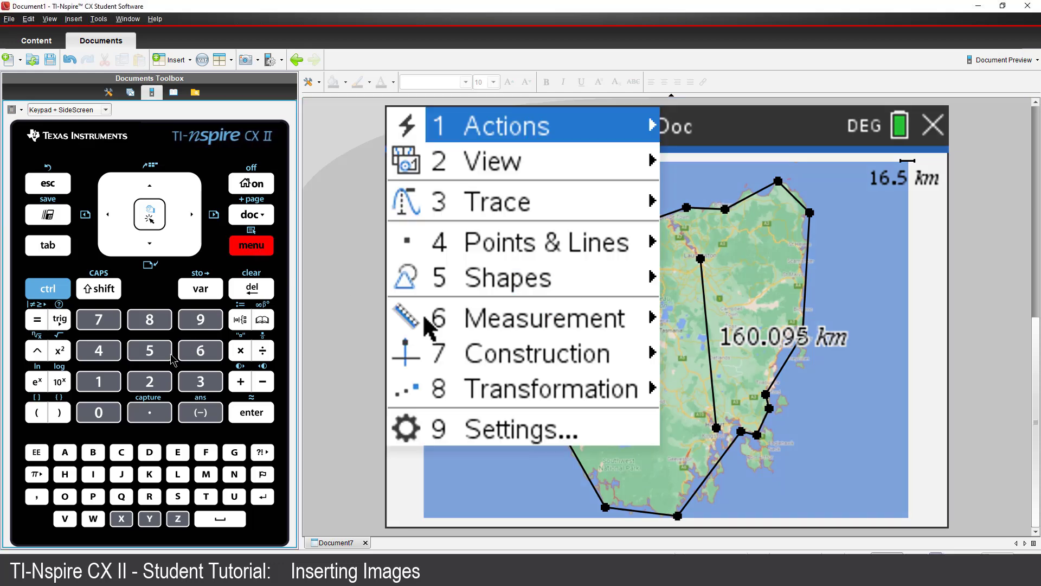
pyautogui.click(189, 356)
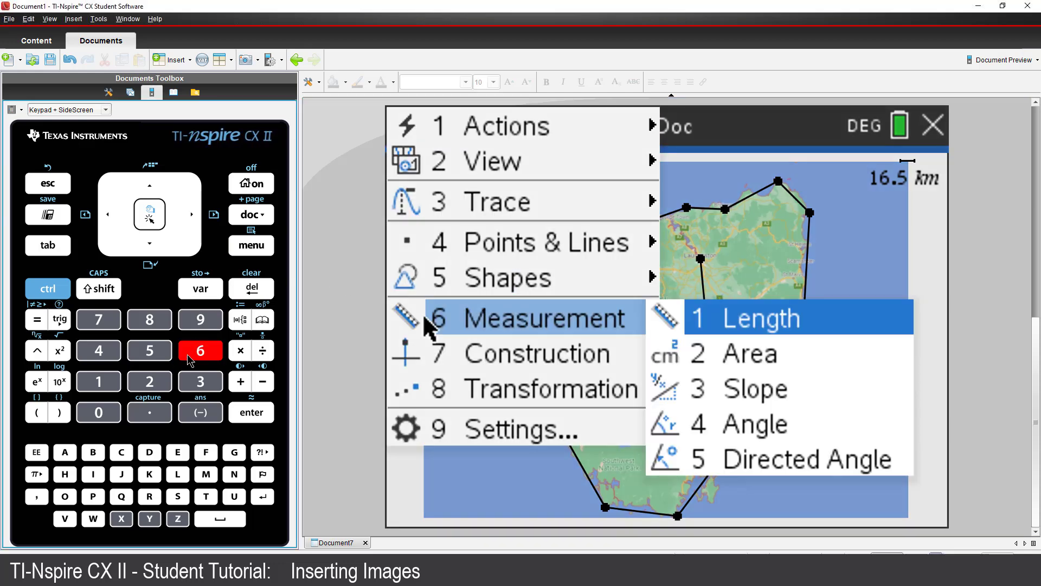
pyautogui.click(157, 385)
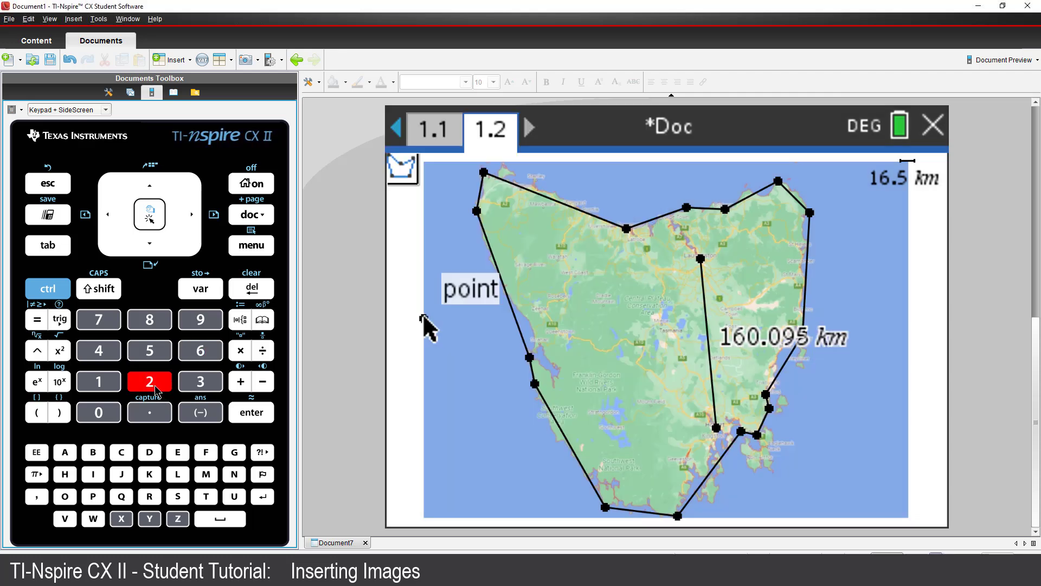
pyautogui.click(520, 342)
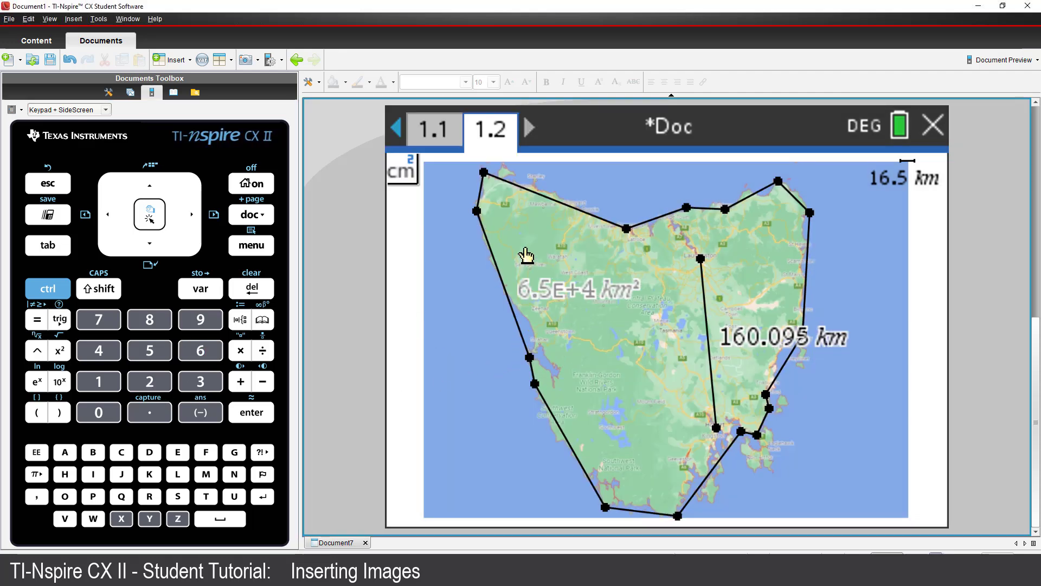
pyautogui.click(529, 264)
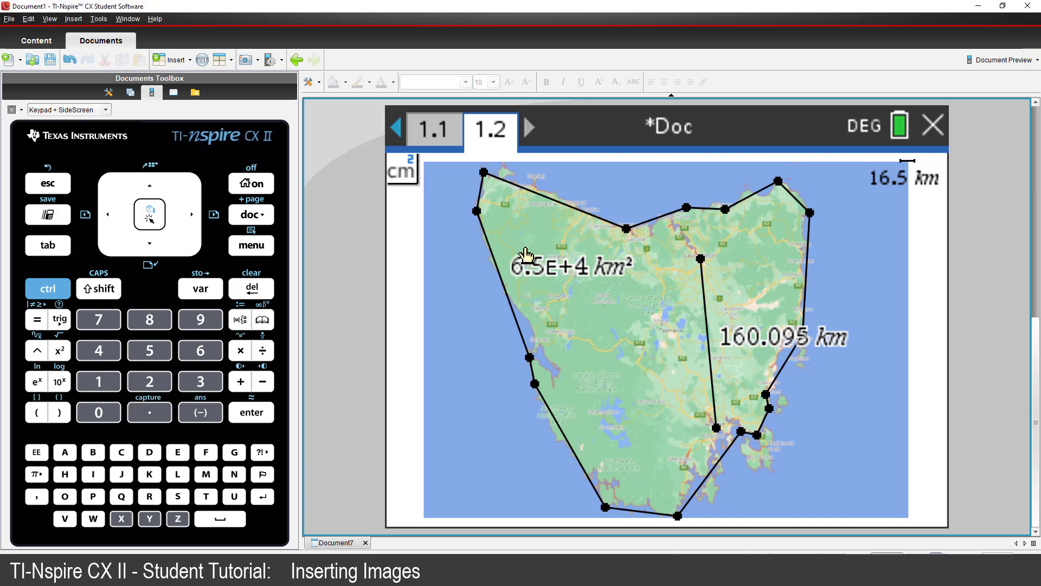
# Set the area readout's precision to 3 decimals, showing 65490.421 km².
pyautogui.rightClick(572, 269)
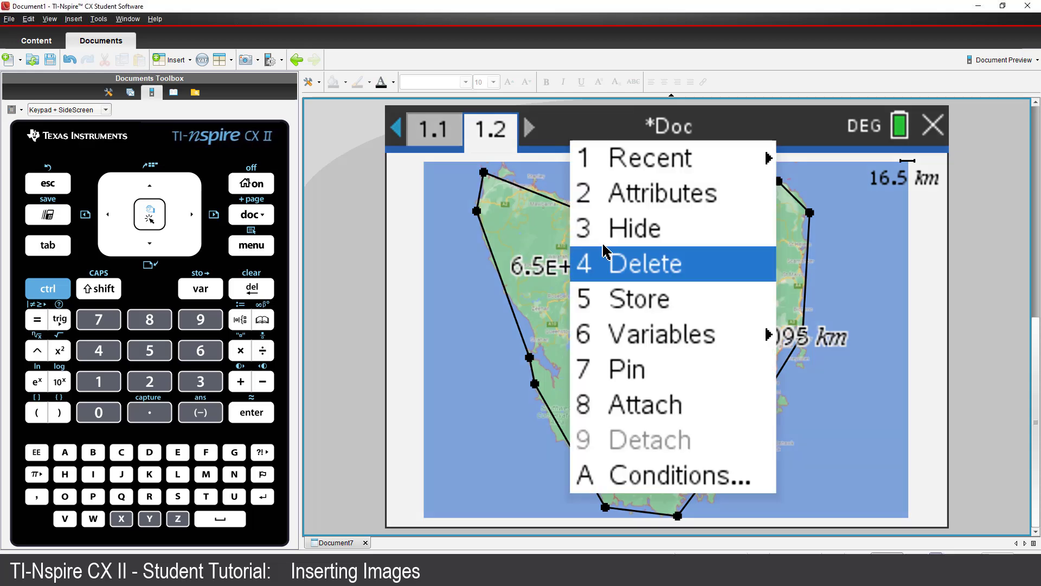
pyautogui.click(637, 201)
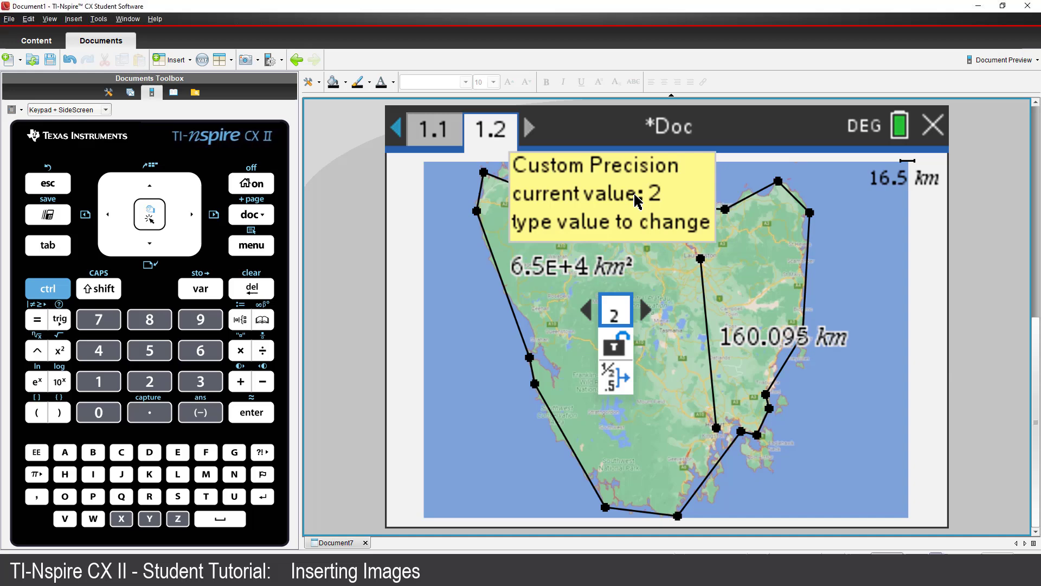
pyautogui.press('Right')
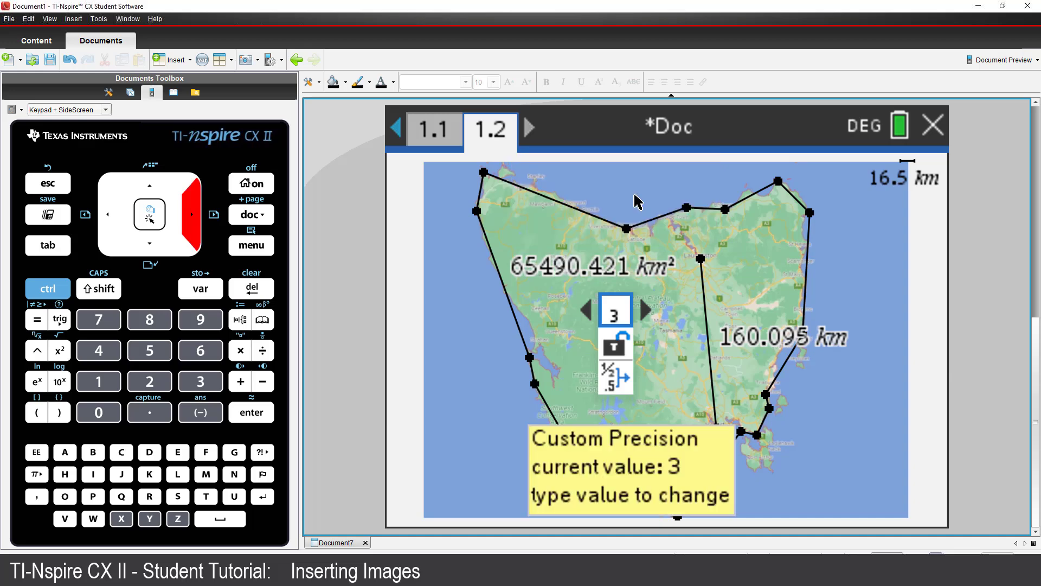
pyautogui.press('Return')
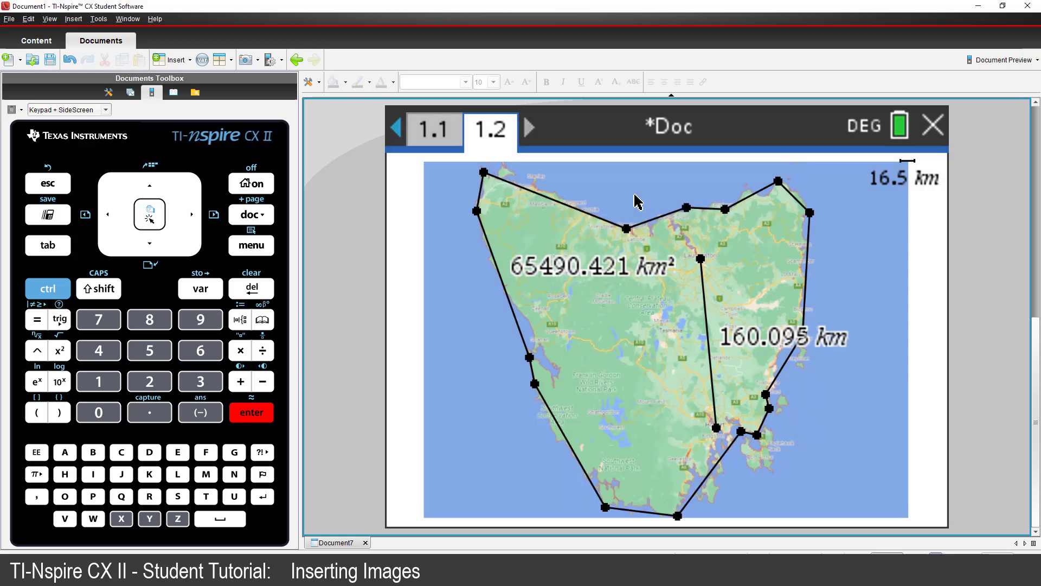